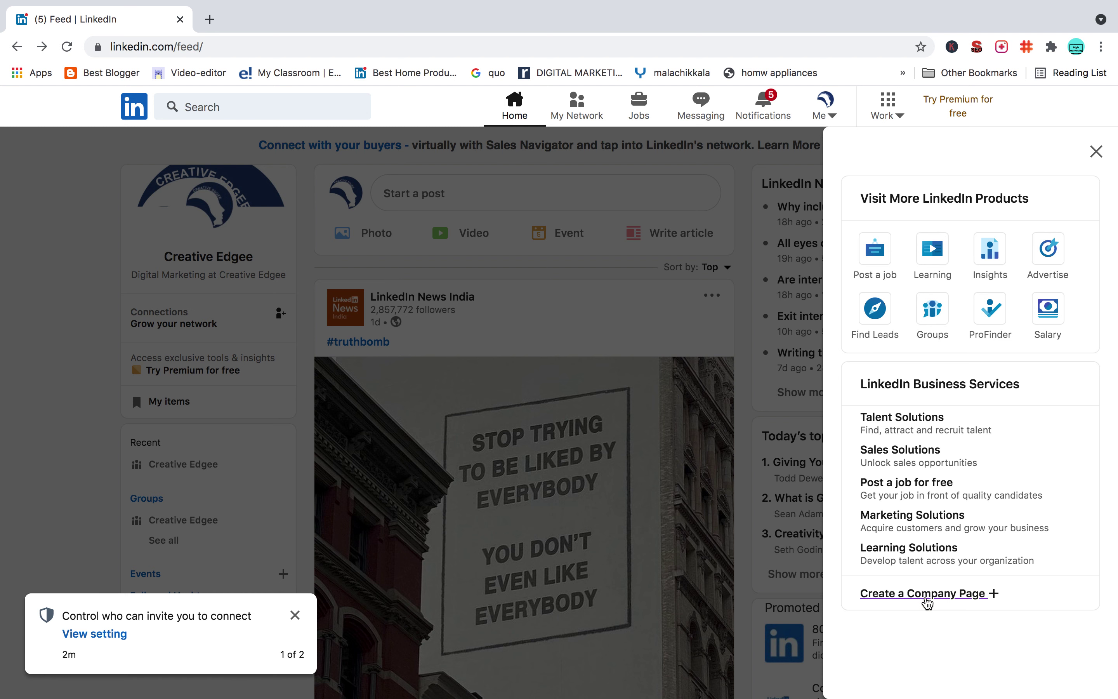
Start a new company page of the small business type and enter Creative Edgee as its name.
click(946, 599)
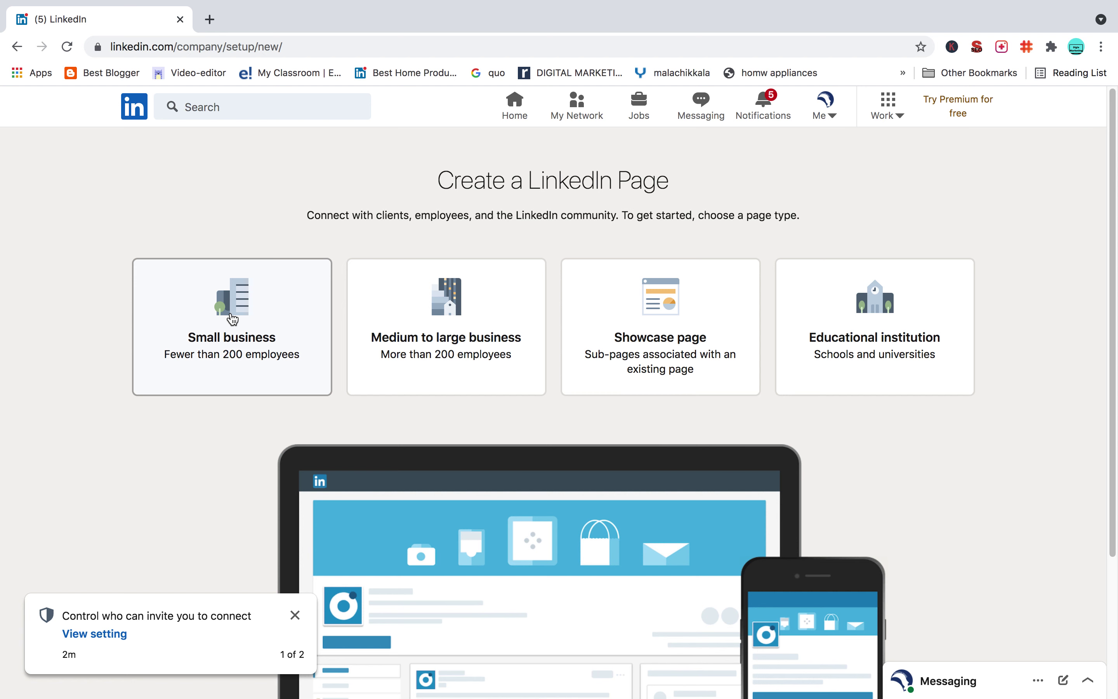
click(192, 303)
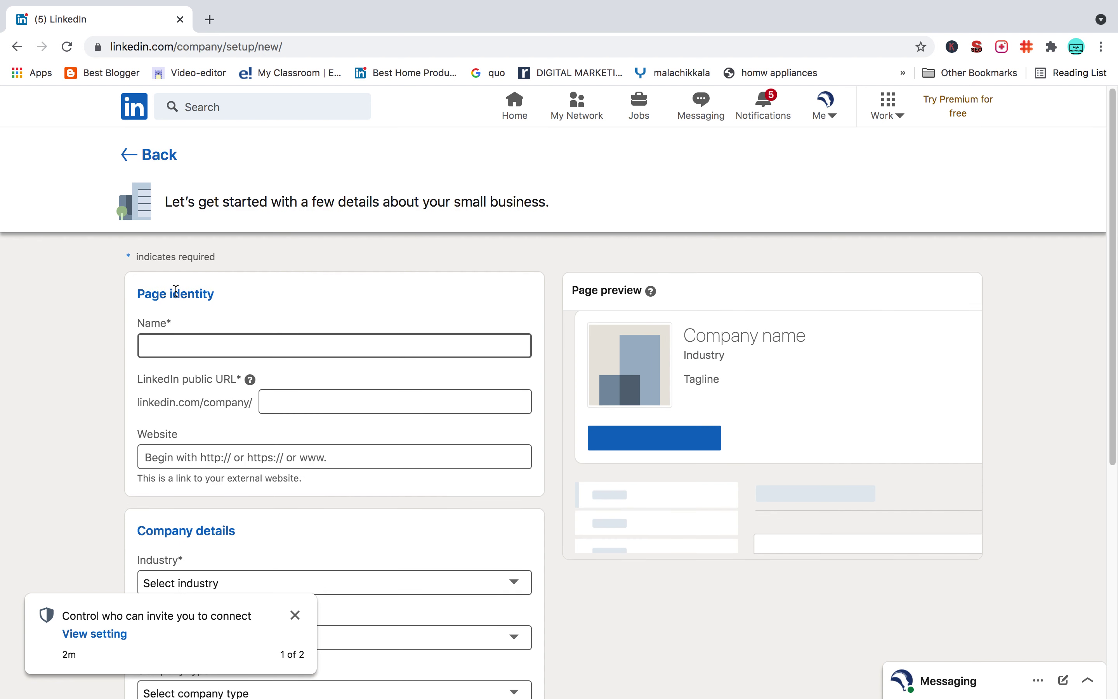
click(538, 356)
scroll(347, 335, down, 1)
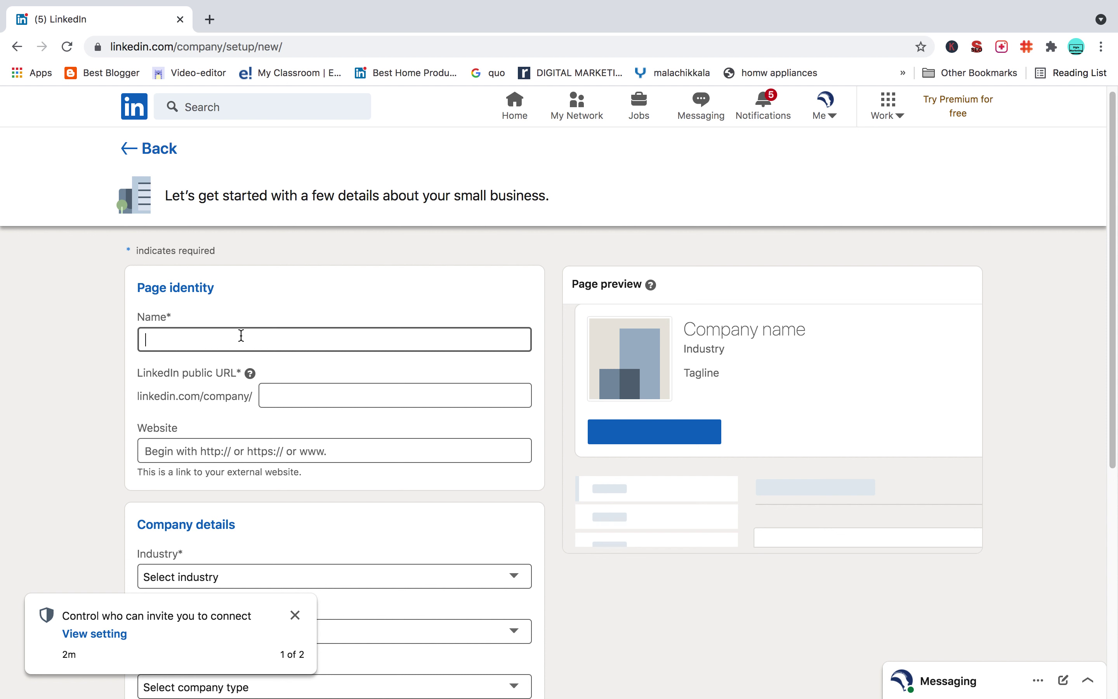
text(Creative Edgee)
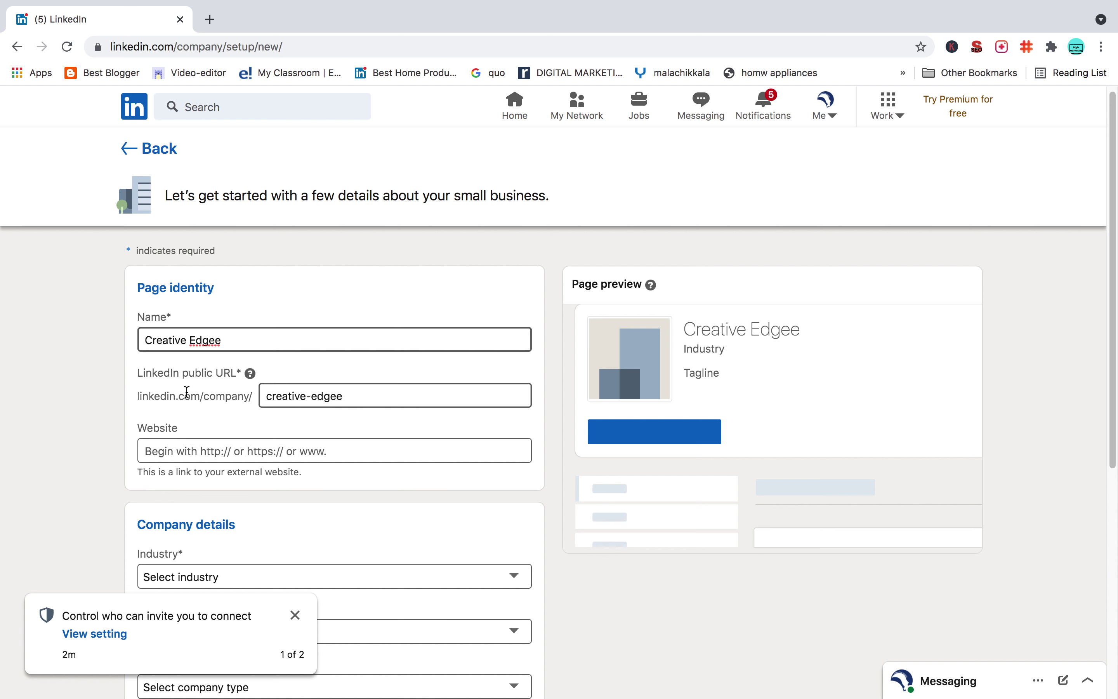
Keep the suggested public URL and open the company site creativeedgee.com in a new browser tab.
click(373, 396)
key(Tab)
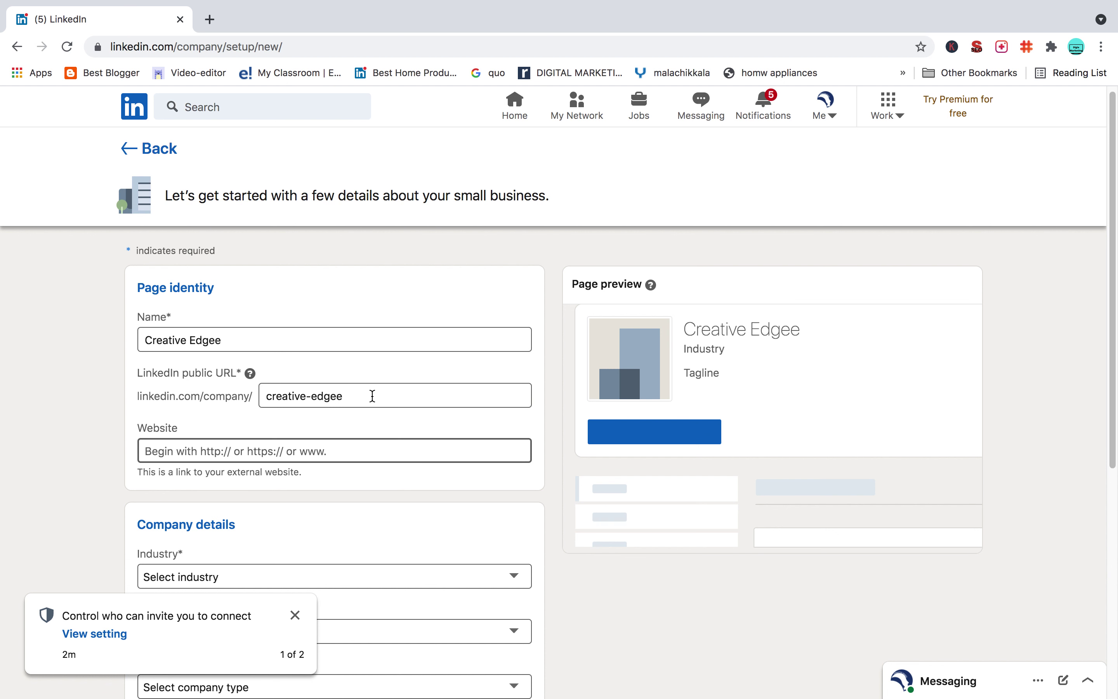
click(372, 396)
click(331, 451)
click(212, 19)
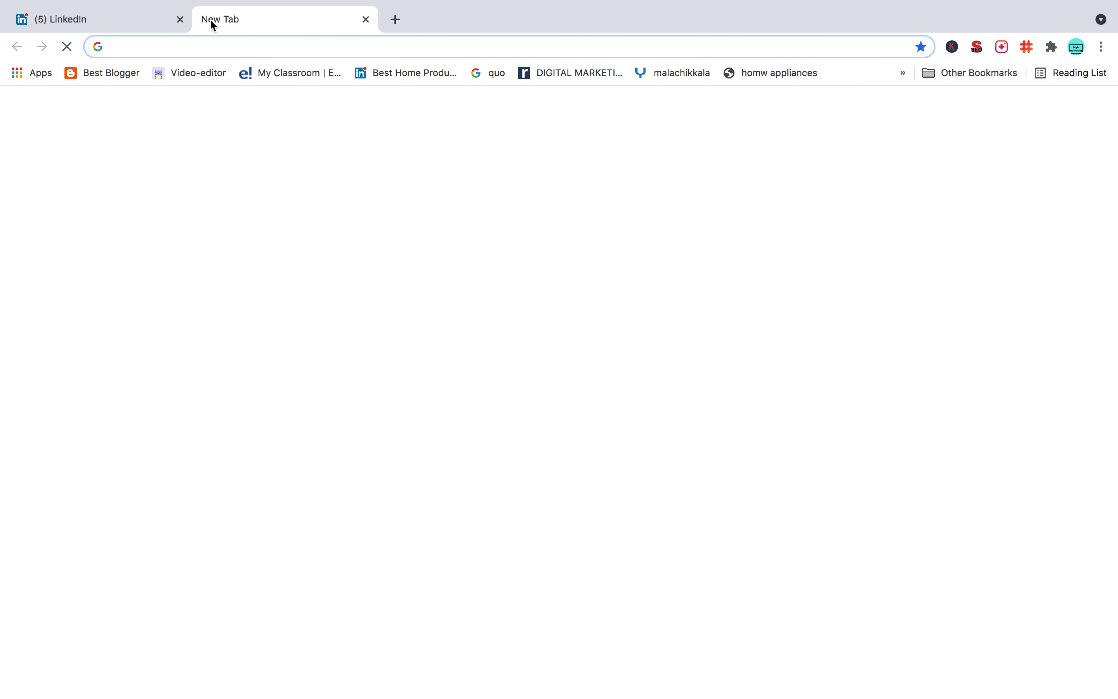
text(xcr)
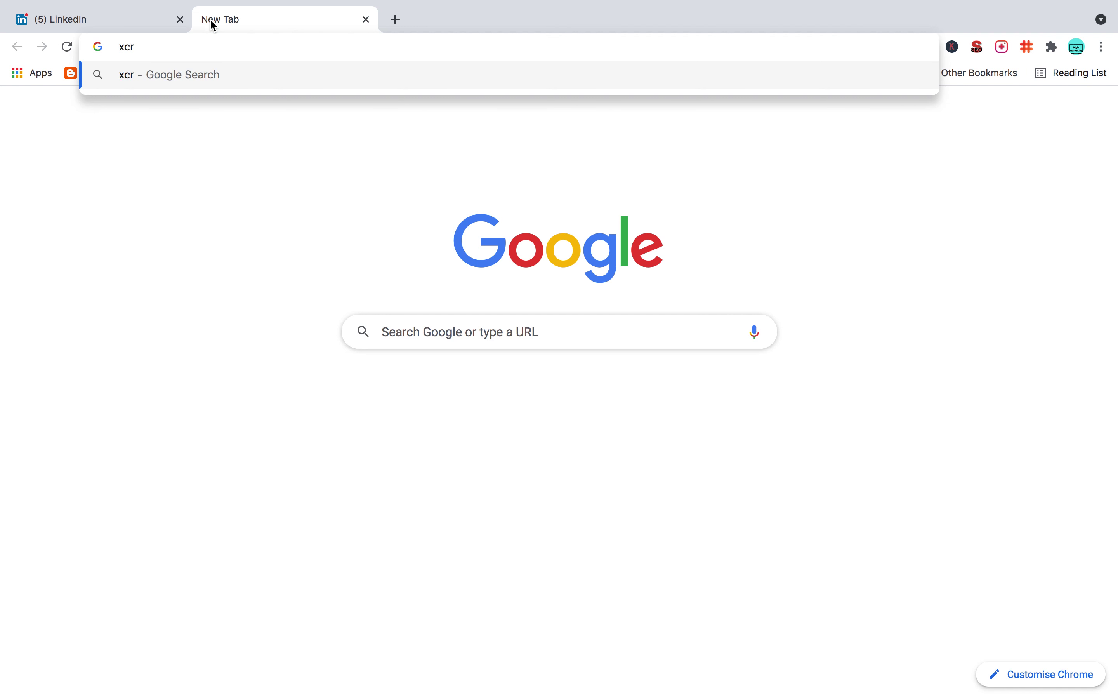
key(super+a)
text(cre)
key(Escape)
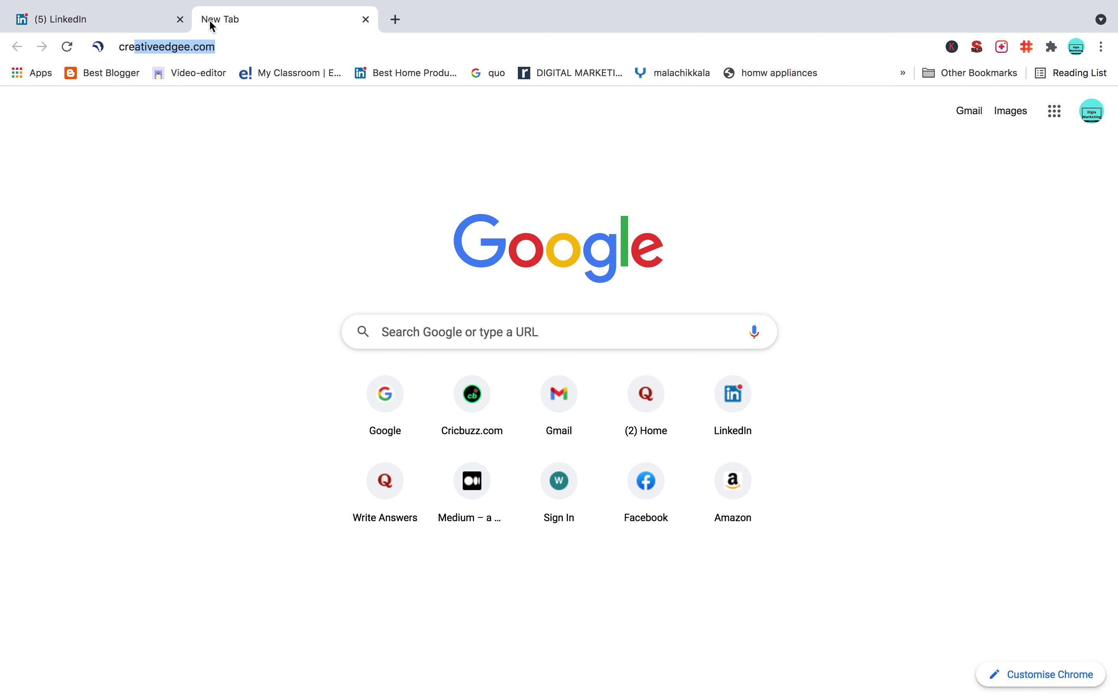
key(Return)
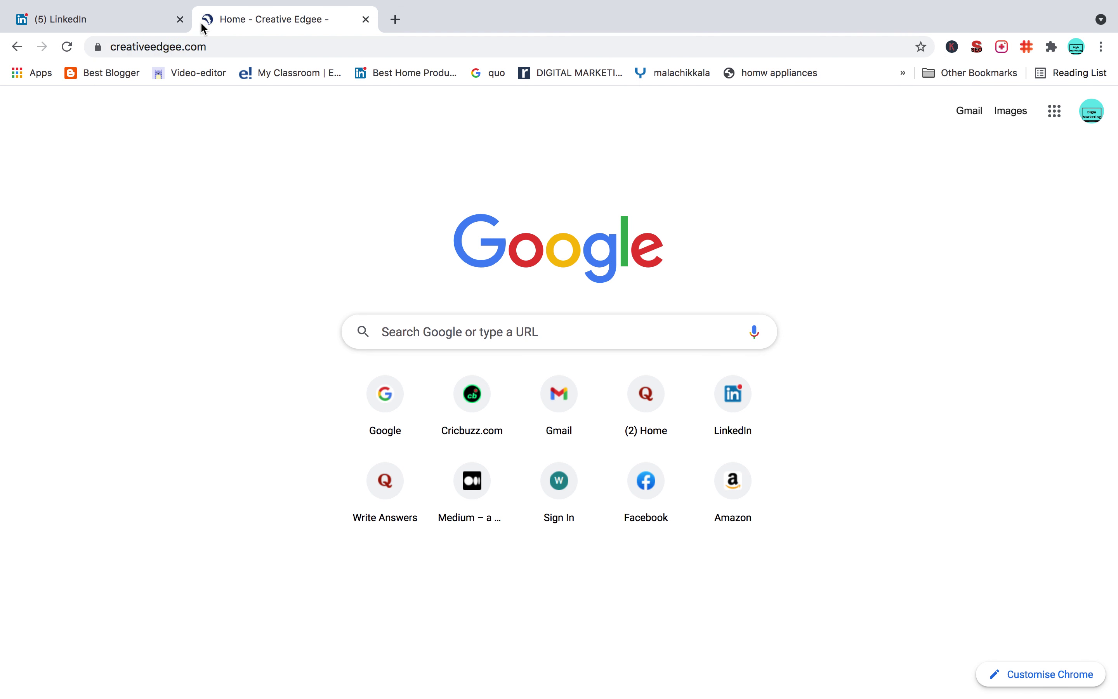
click(226, 45)
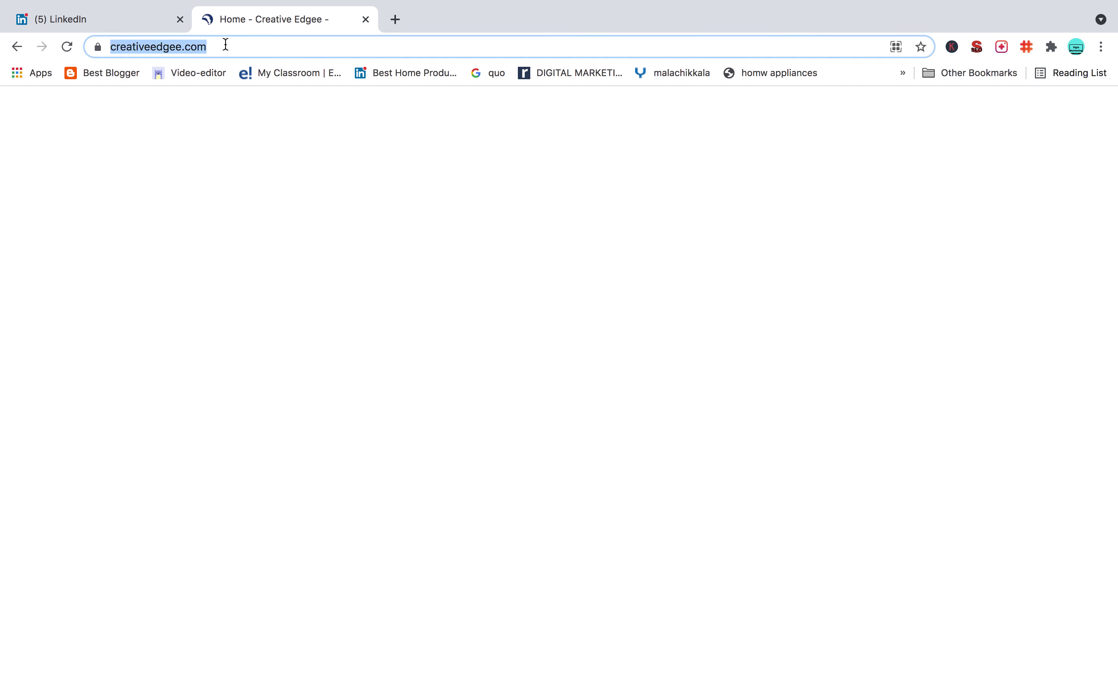
right_click(225, 49)
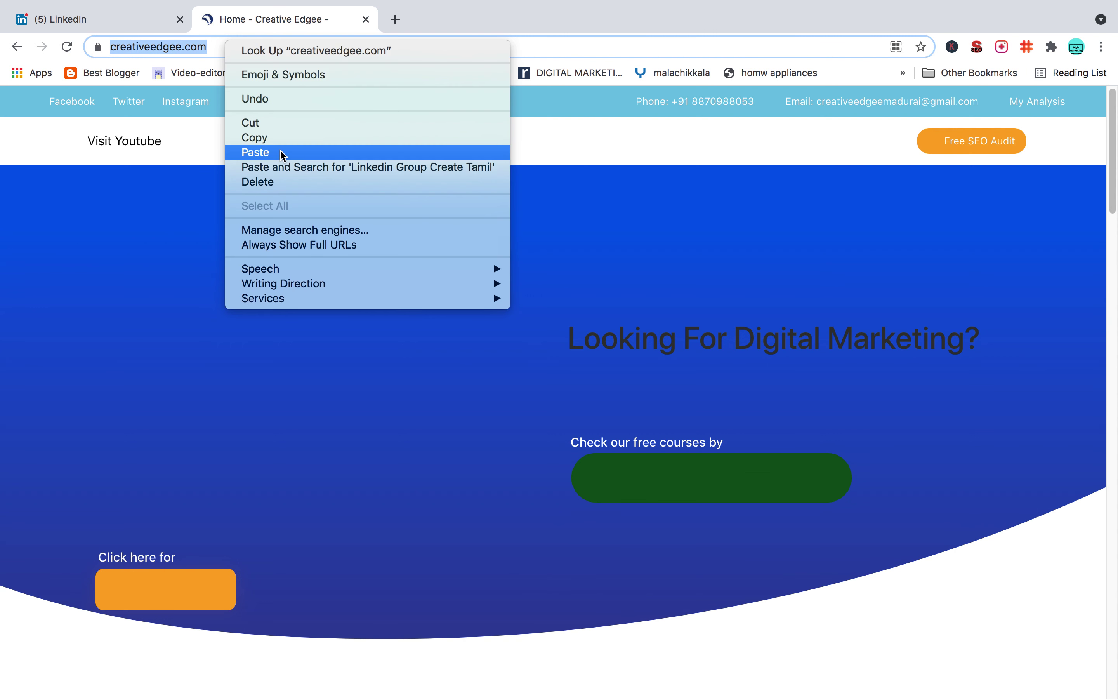
click(277, 138)
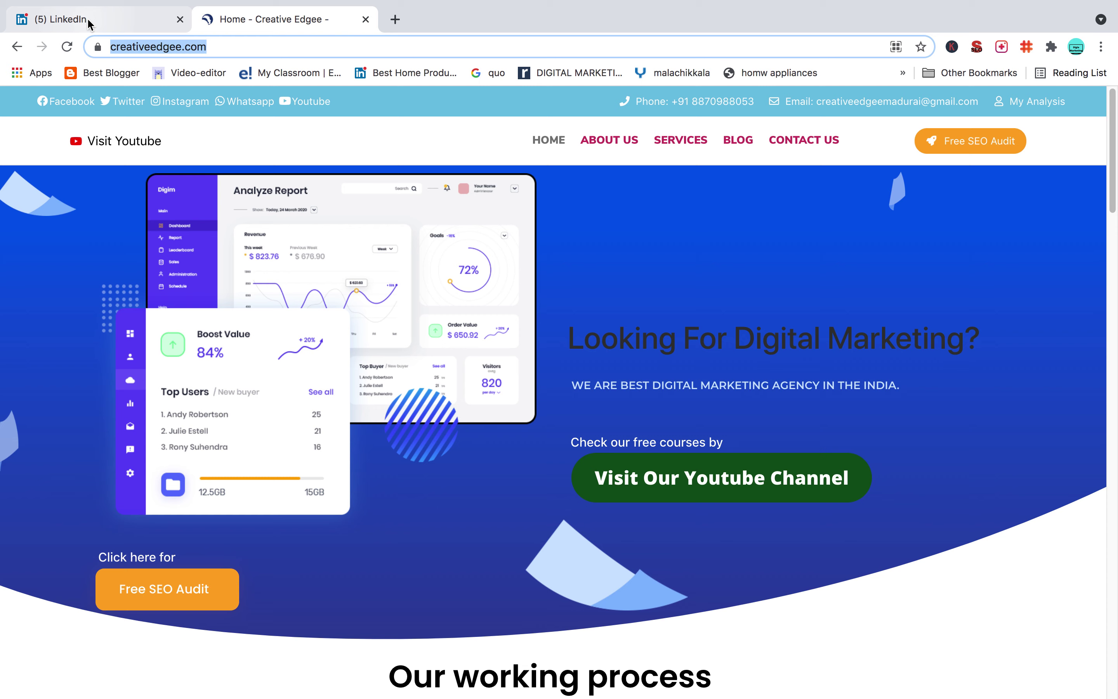
click(88, 18)
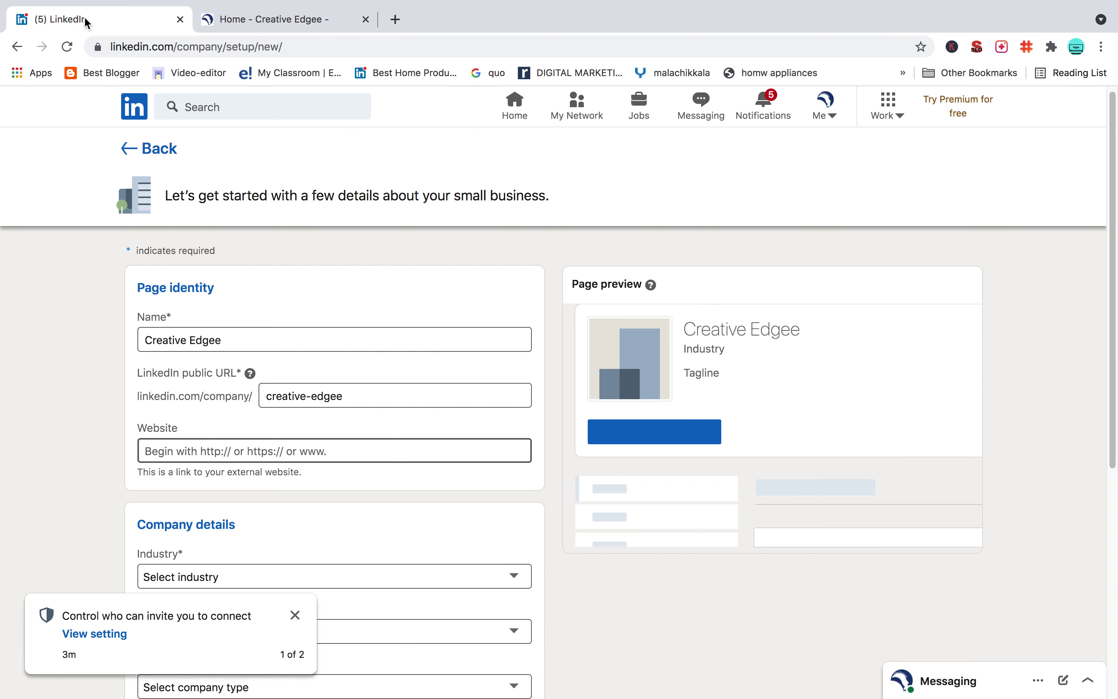
right_click(209, 446)
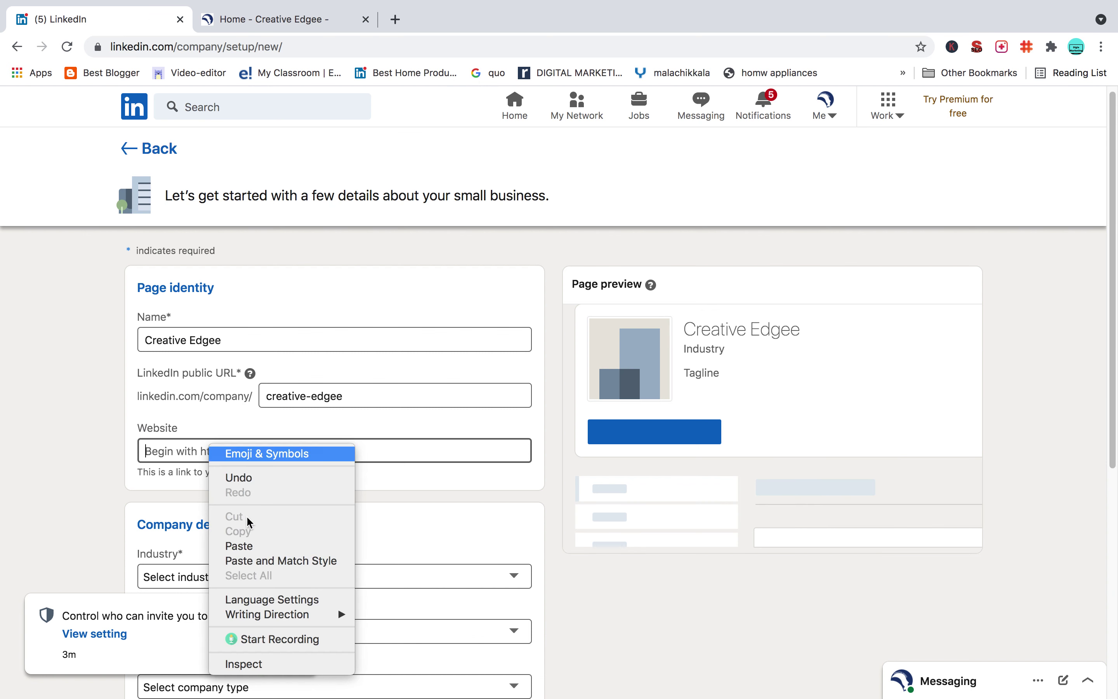
click(257, 552)
scroll(963, 467, down, 1)
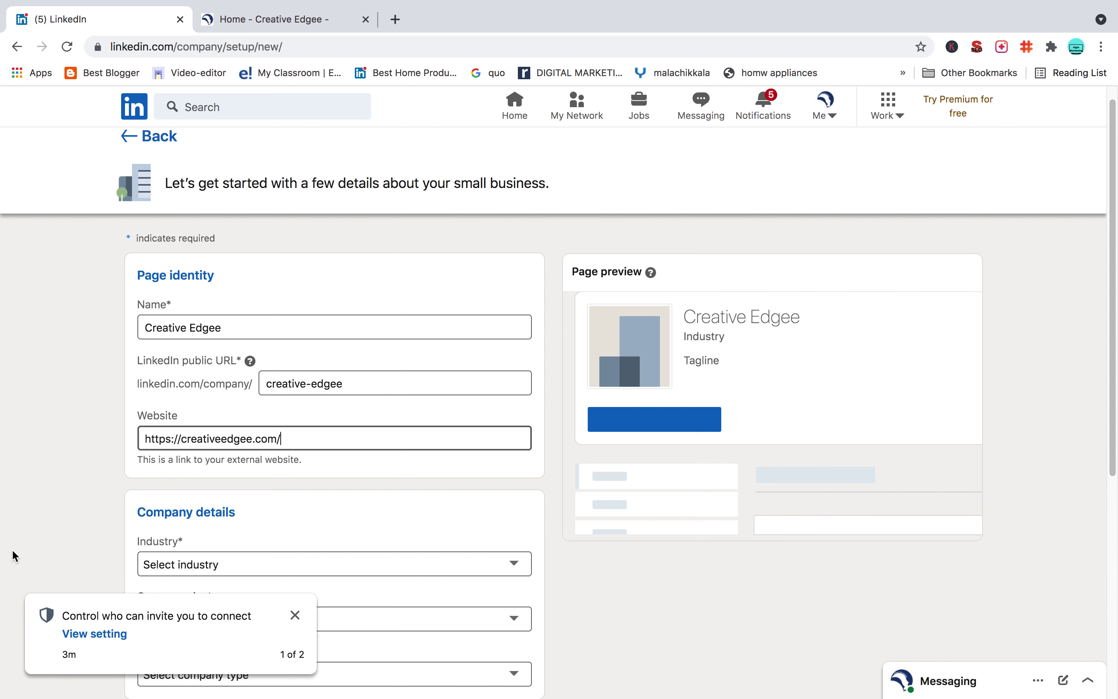
Set the company's industry to Marketing & Advertising.
scroll(673, 483, down, 2)
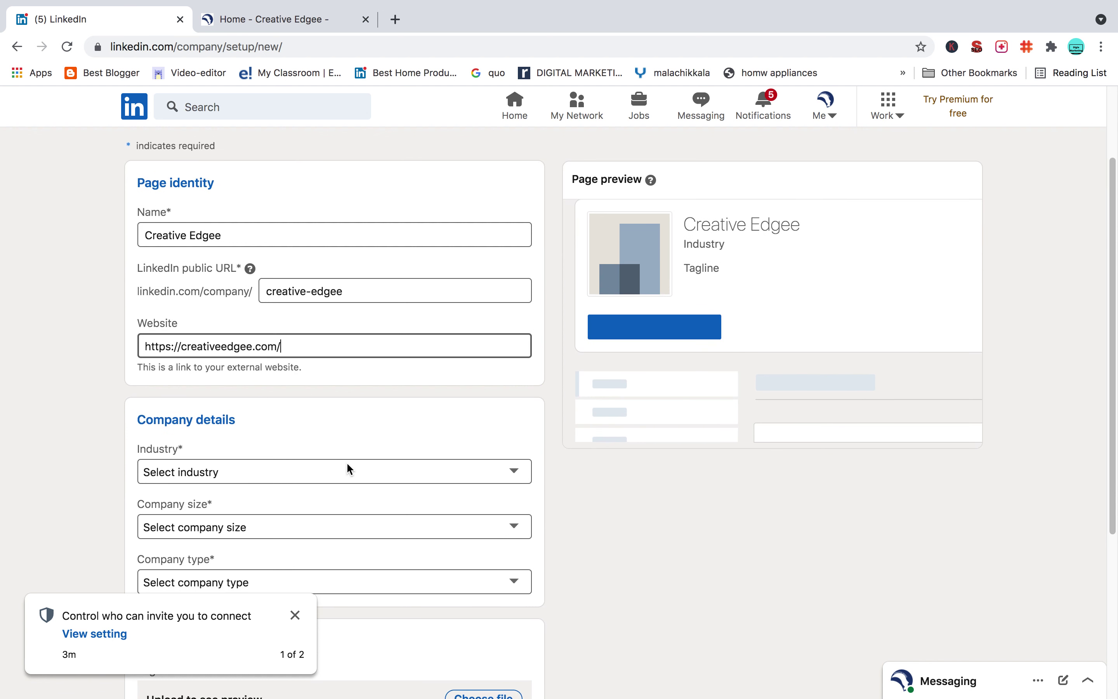
click(227, 471)
scroll(309, 620, down, 5)
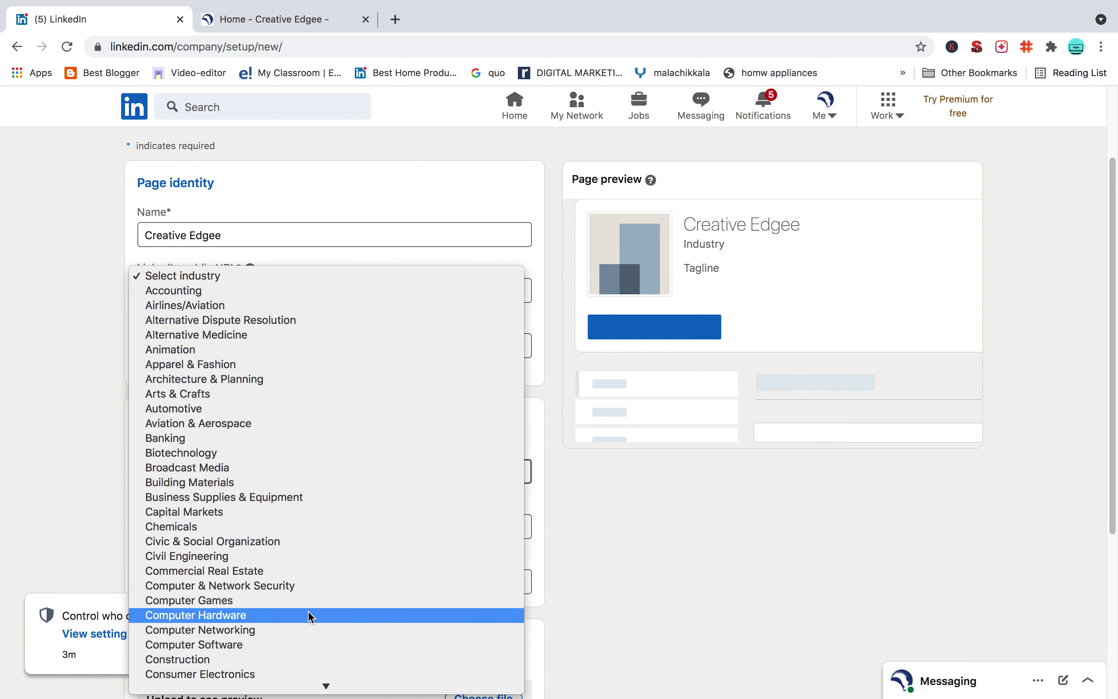
key(Down)
key(Down)
key(Down)
key(Down)
key(Down)
key(Down)
key(Down)
key(Down)
key(Down)
key(Down)
key(Down)
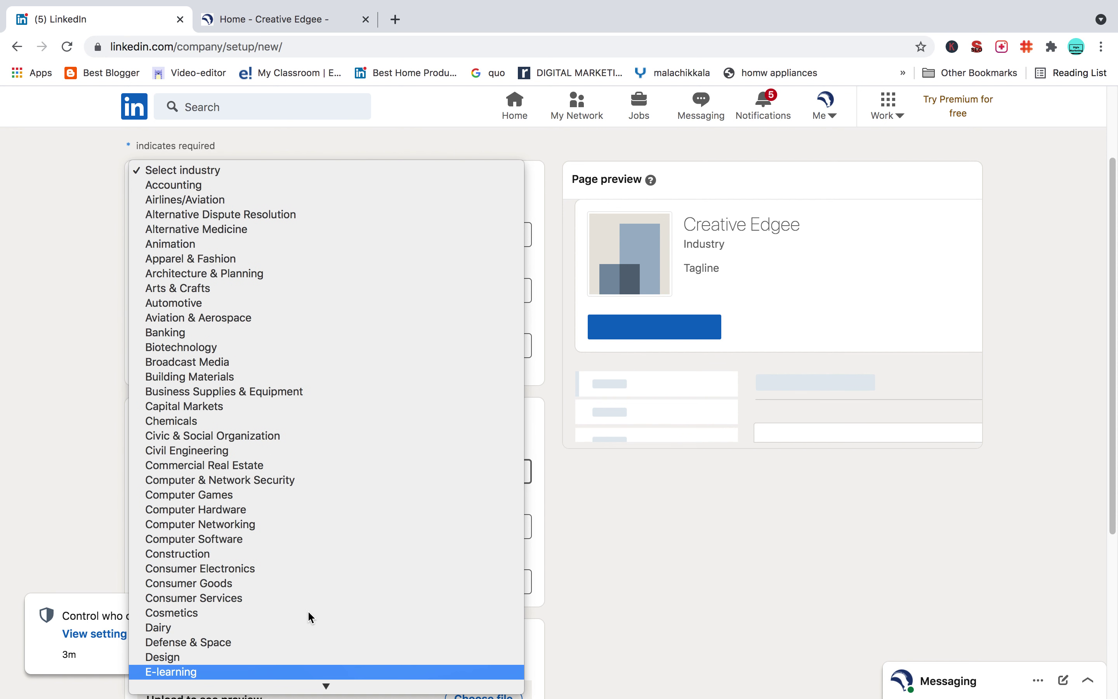
scroll(322, 584, down, 2)
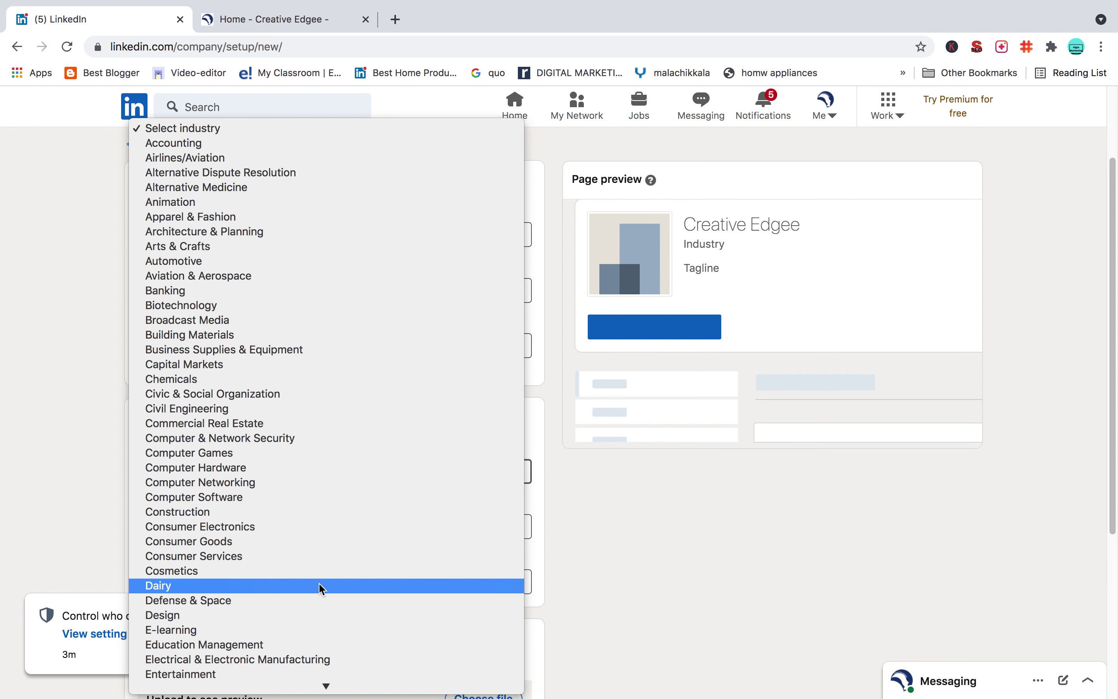
text(mark)
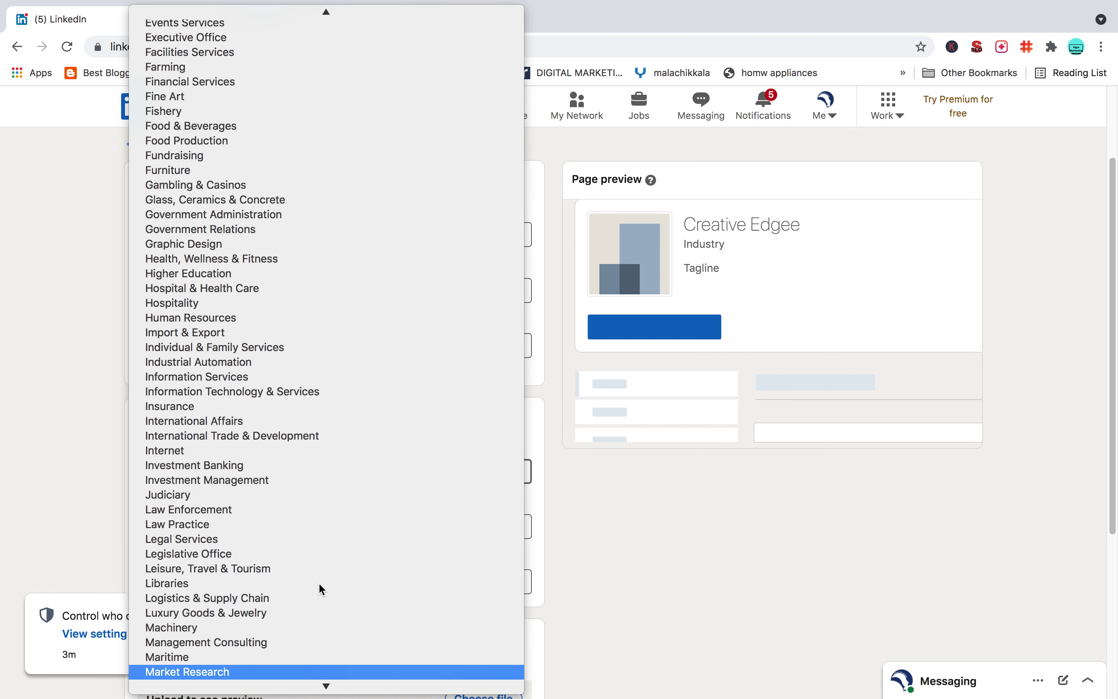
scroll(317, 617, down, 1)
scroll(316, 616, down, 2)
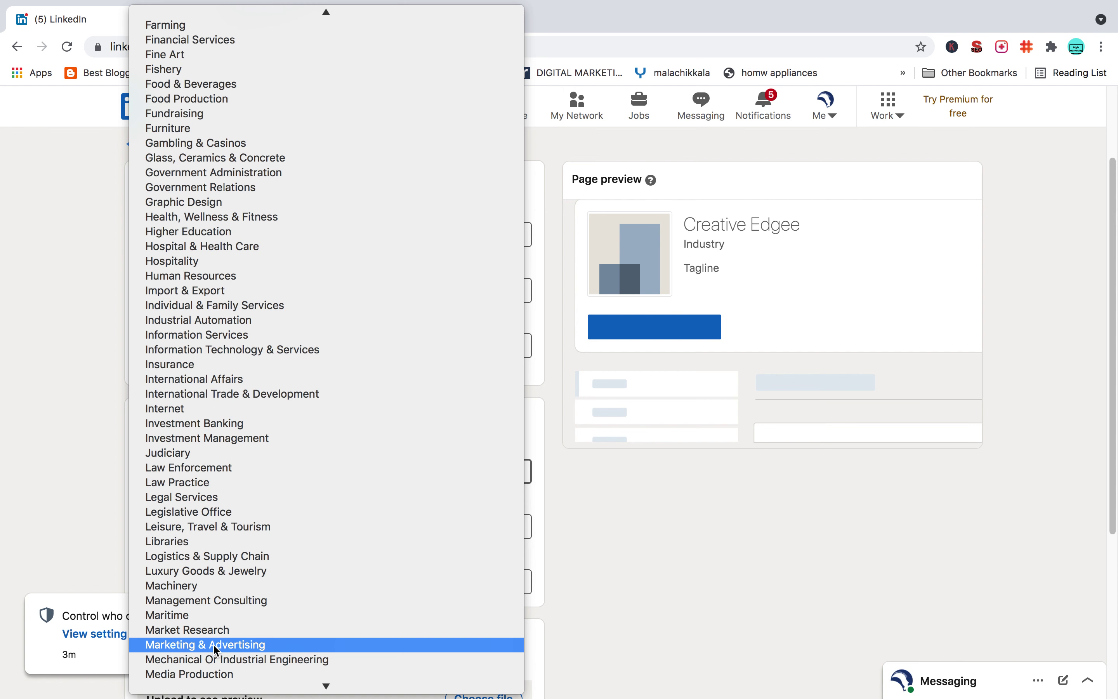
click(213, 644)
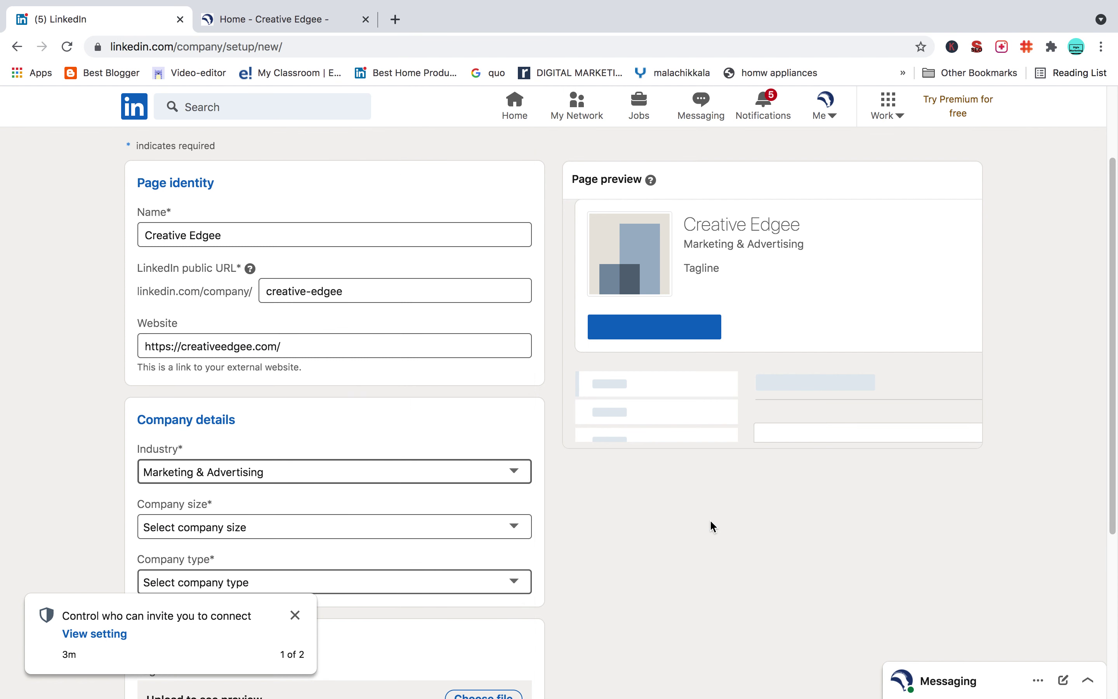
Dismiss the connection-invite notification and set the company size to 2–10 employees.
scroll(710, 521, down, 2)
scroll(717, 522, down, 1)
click(295, 615)
click(254, 478)
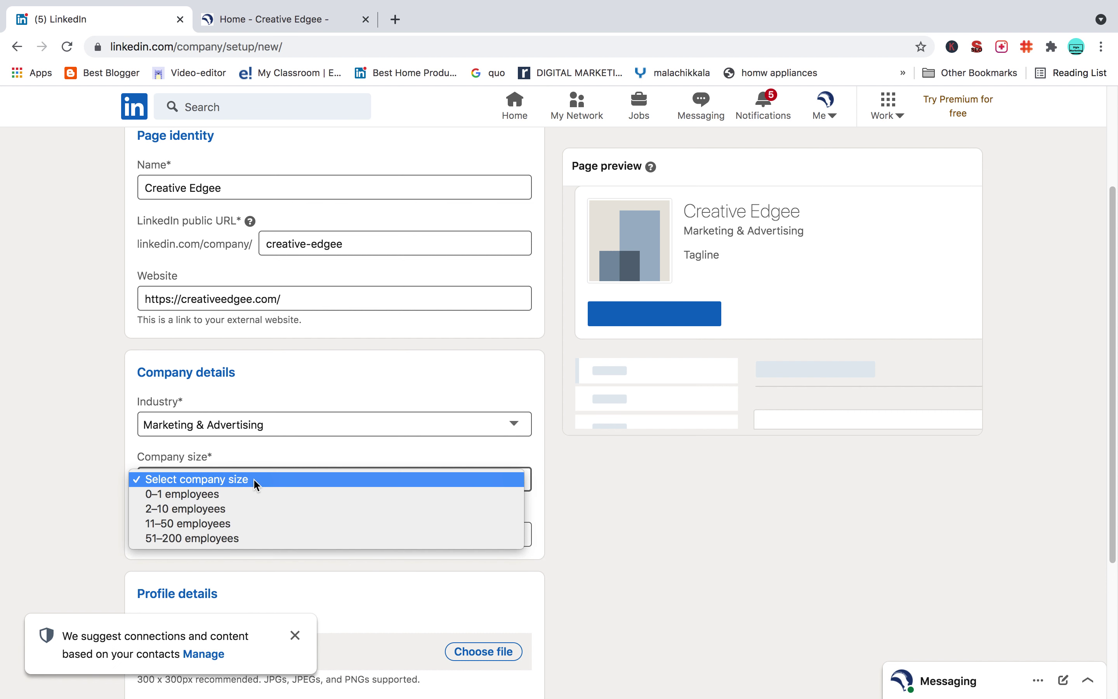
click(237, 511)
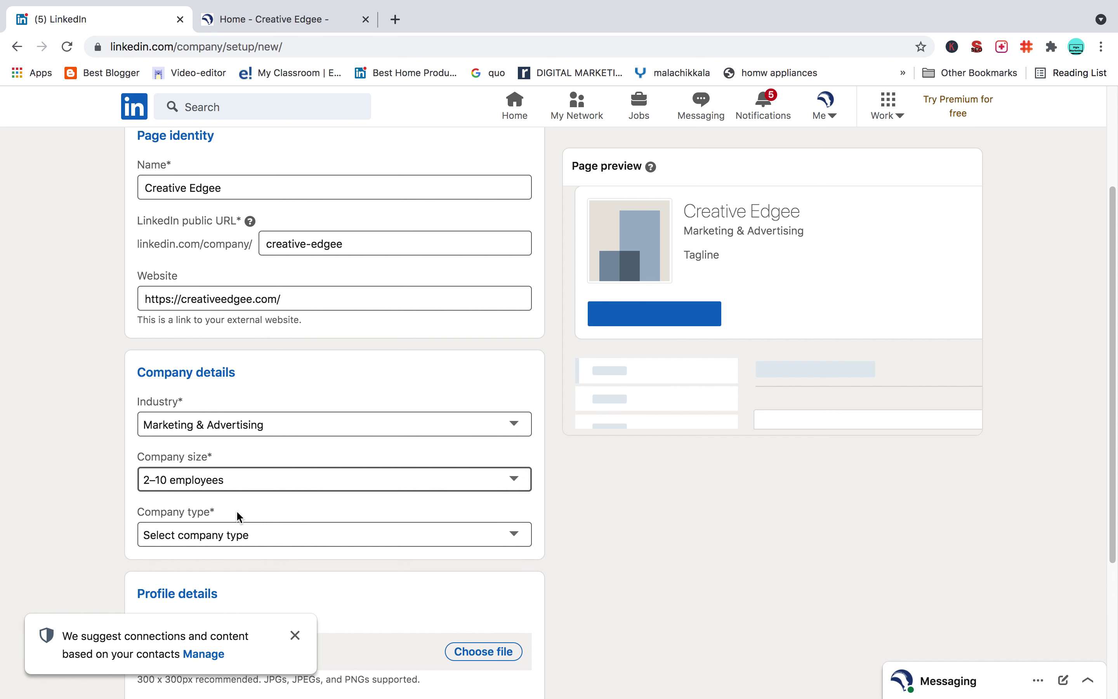
Set the company type to Sole proprietorship.
scroll(579, 509, down, 2)
scroll(578, 504, down, 1)
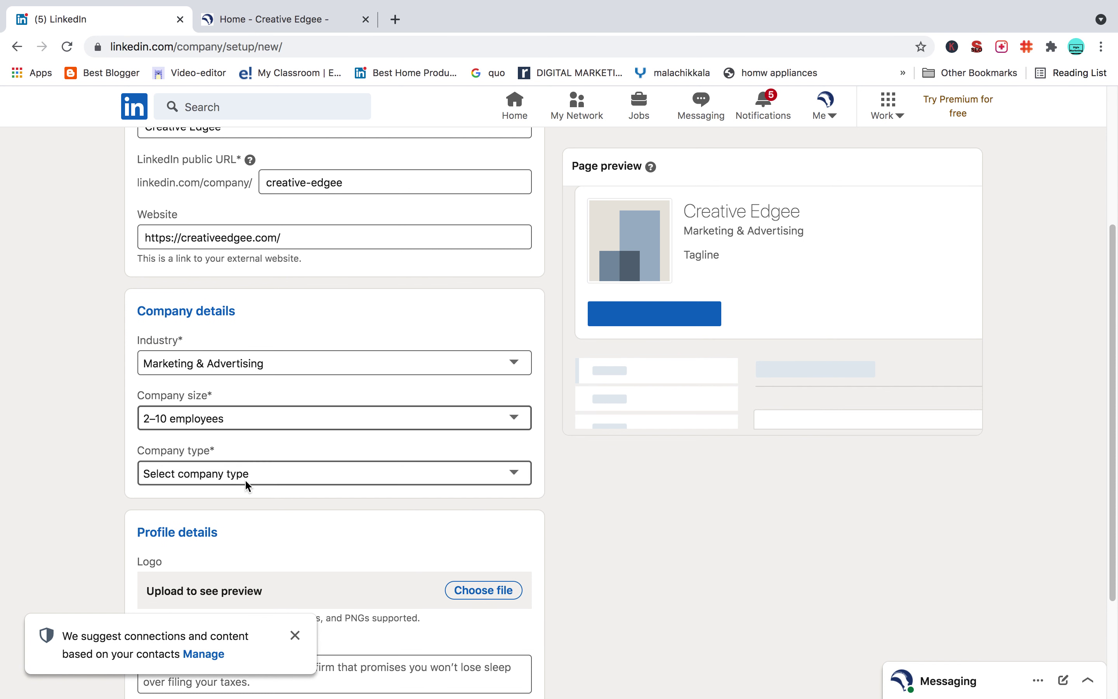
click(221, 475)
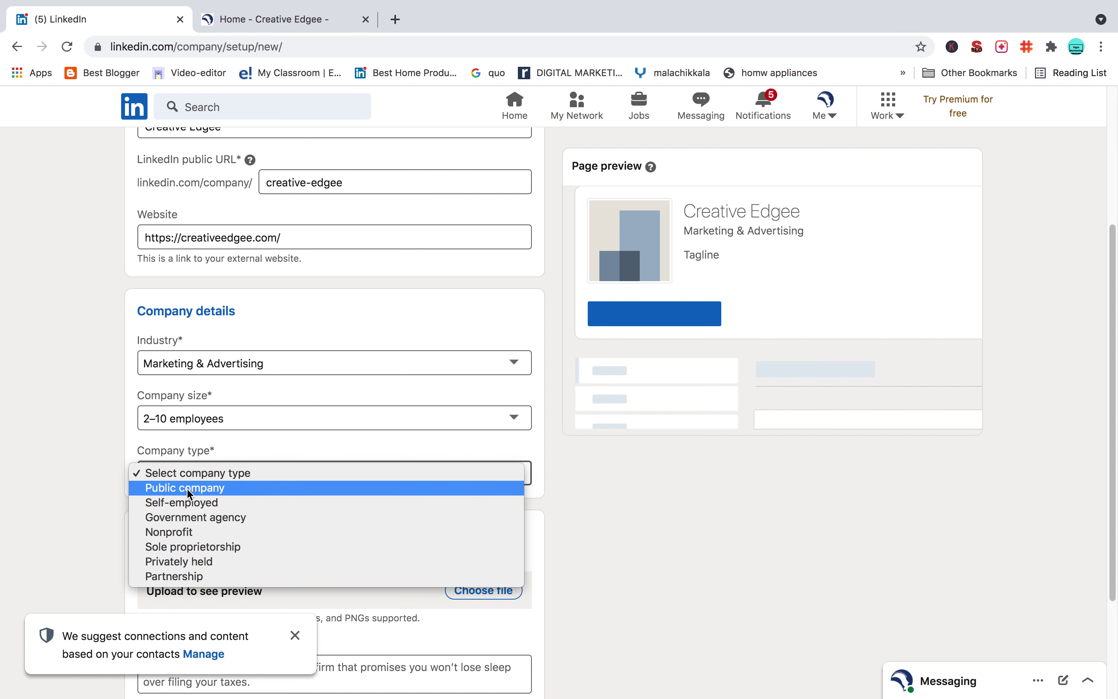
click(198, 550)
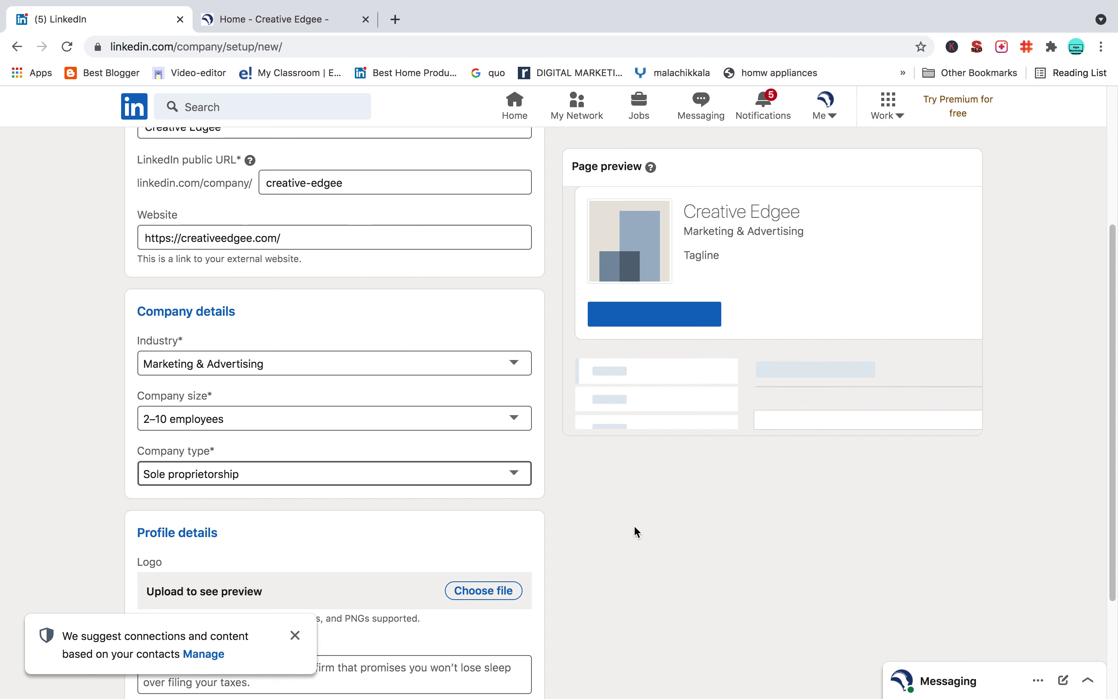
Dismiss the contacts notification and upload CE Logo.png from the Desktop as the page logo.
scroll(634, 524, down, 3)
click(295, 641)
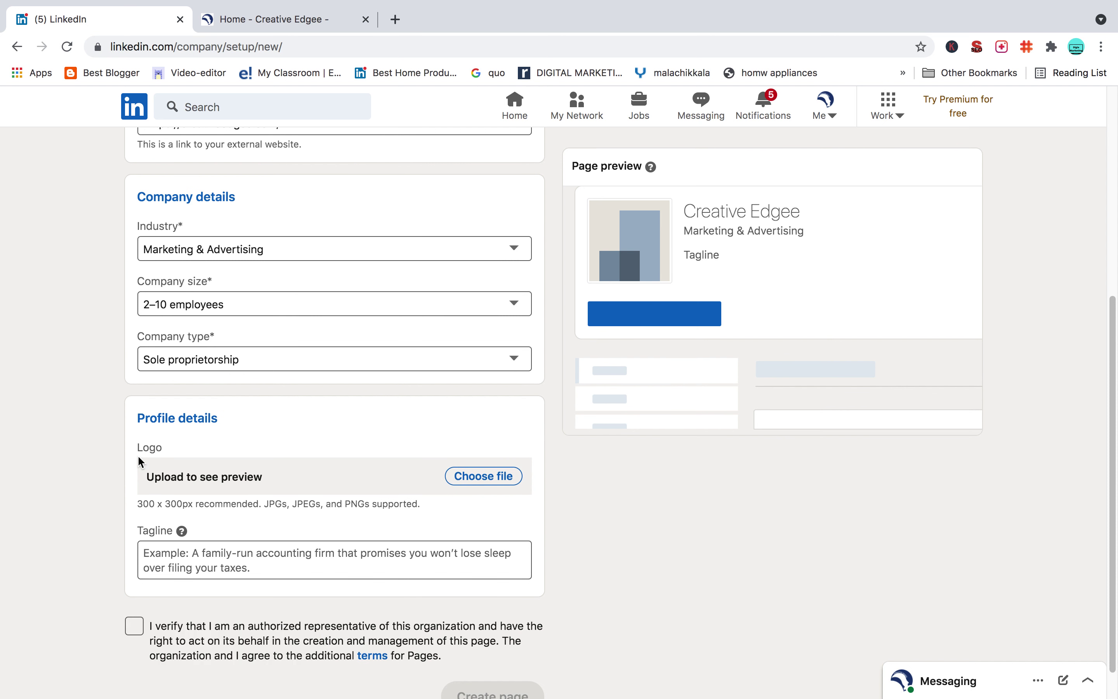
click(495, 485)
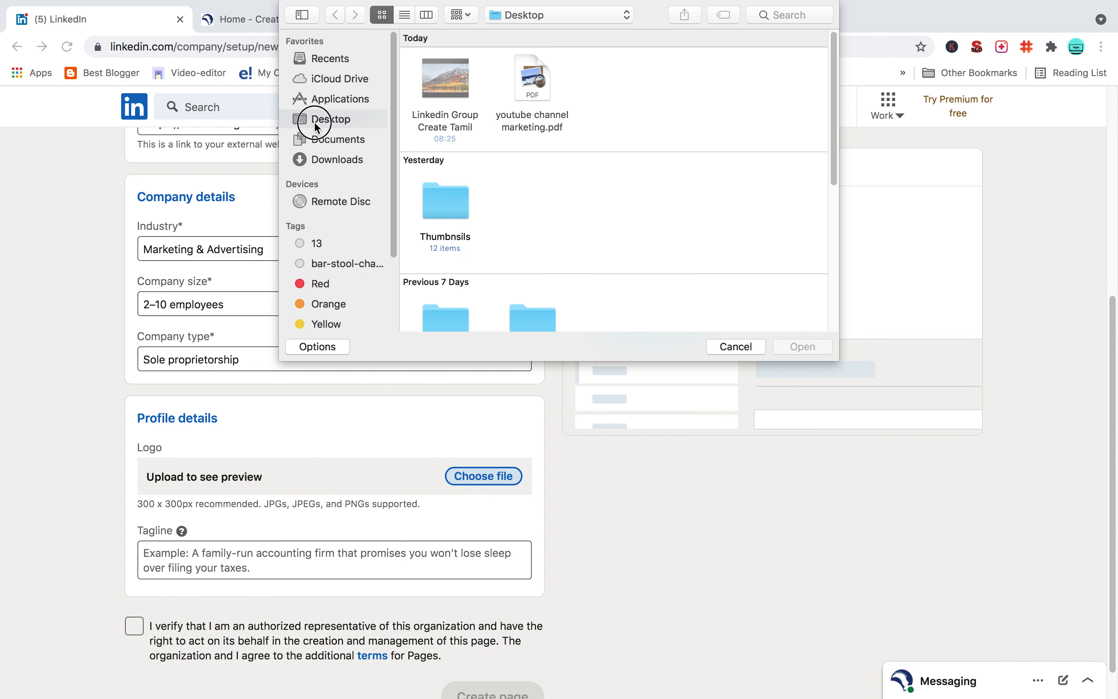
scroll(593, 228, down, 10)
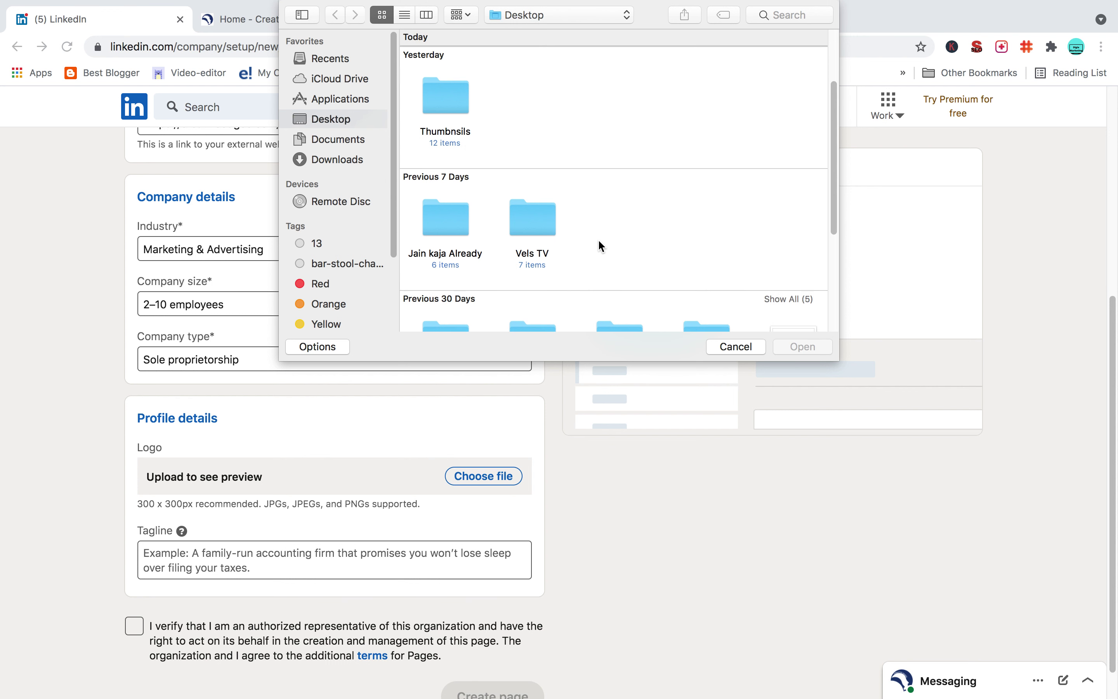
double_click(452, 313)
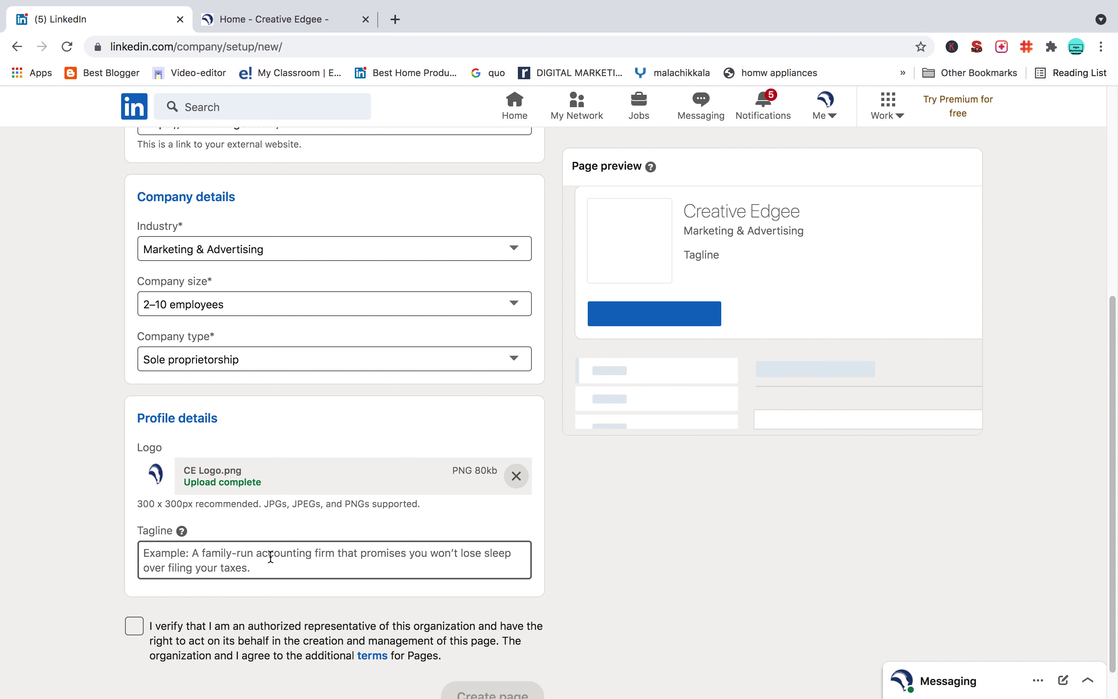
Enter the tagline "Digital marketing" and confirm being an authorized representative of the organization.
click(316, 556)
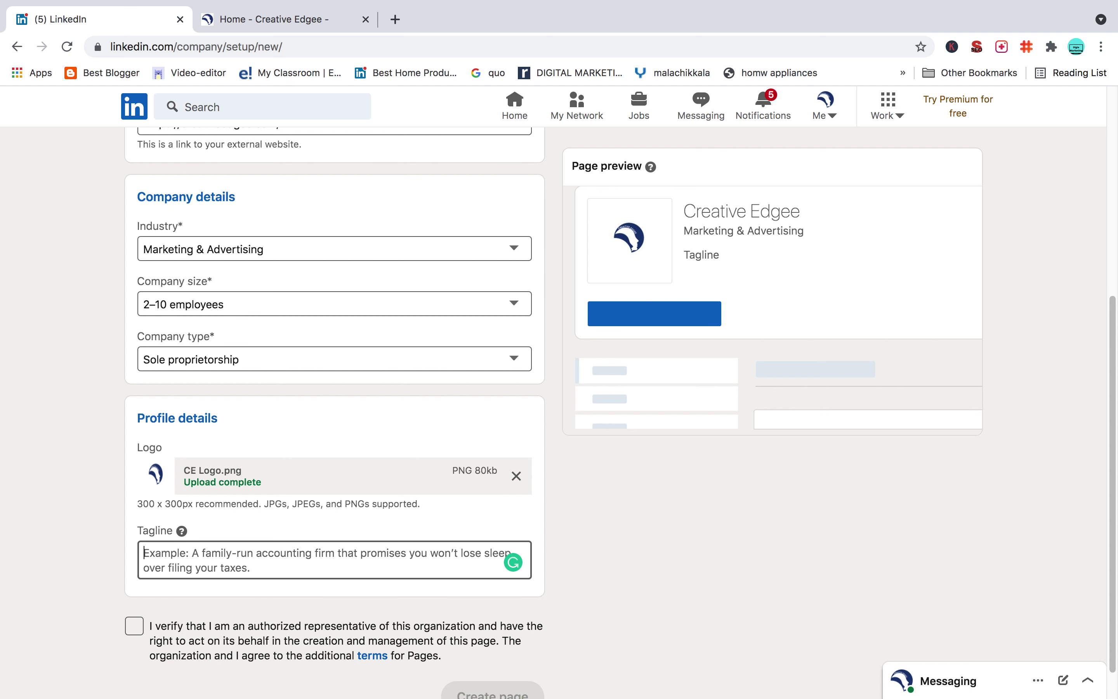
text(Digital marketing)
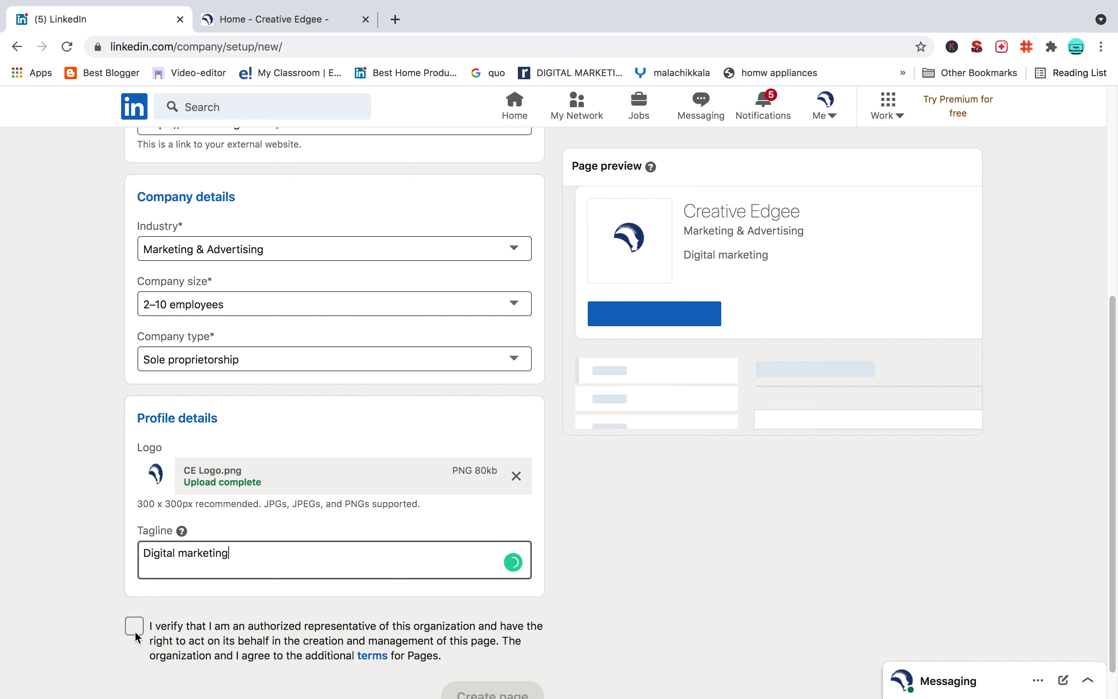
click(174, 630)
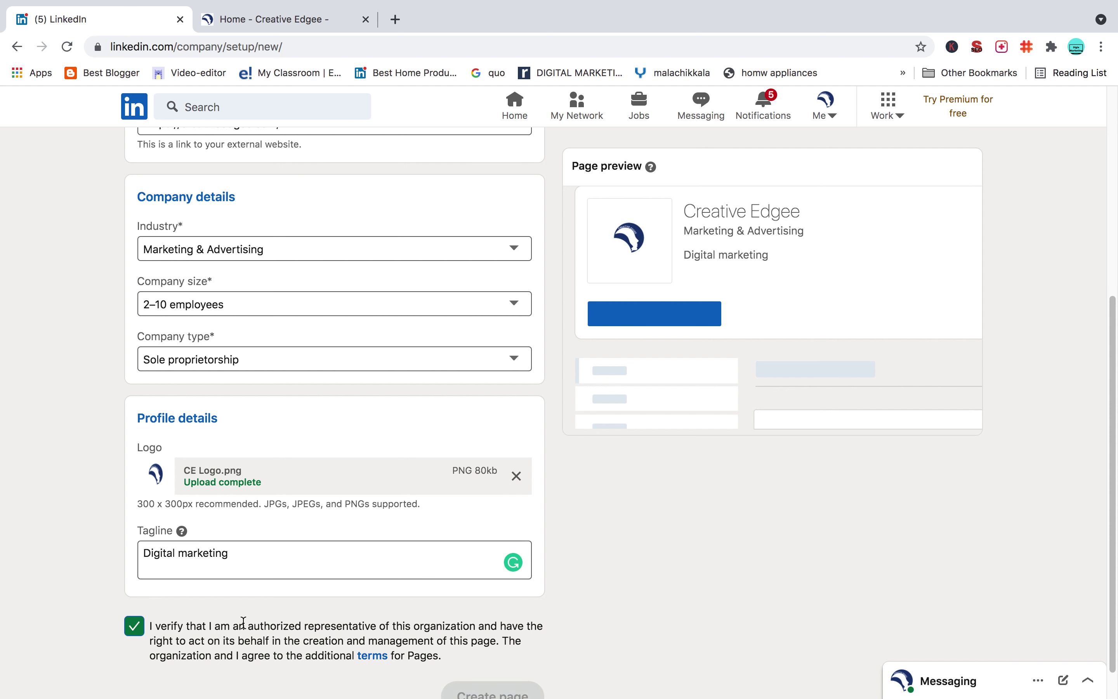
Replace the tagline with "We Provide Best Digital Marketing Service" and submit the form to create the page.
click(298, 563)
key(super+a)
text(We)
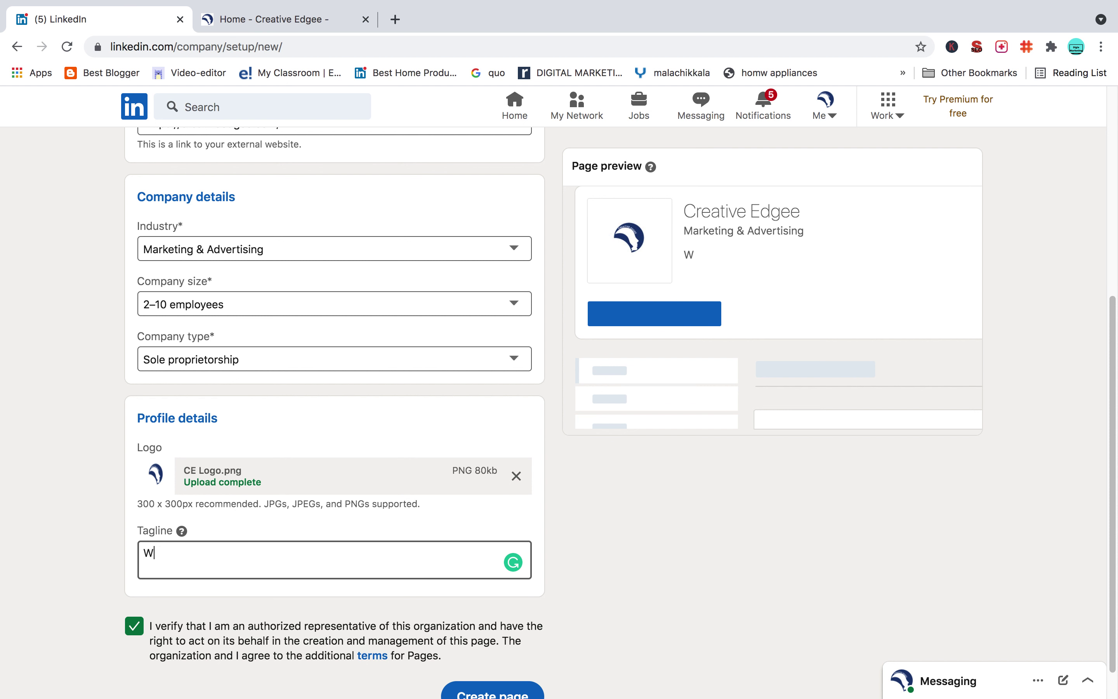
text(Provide Best Digit)
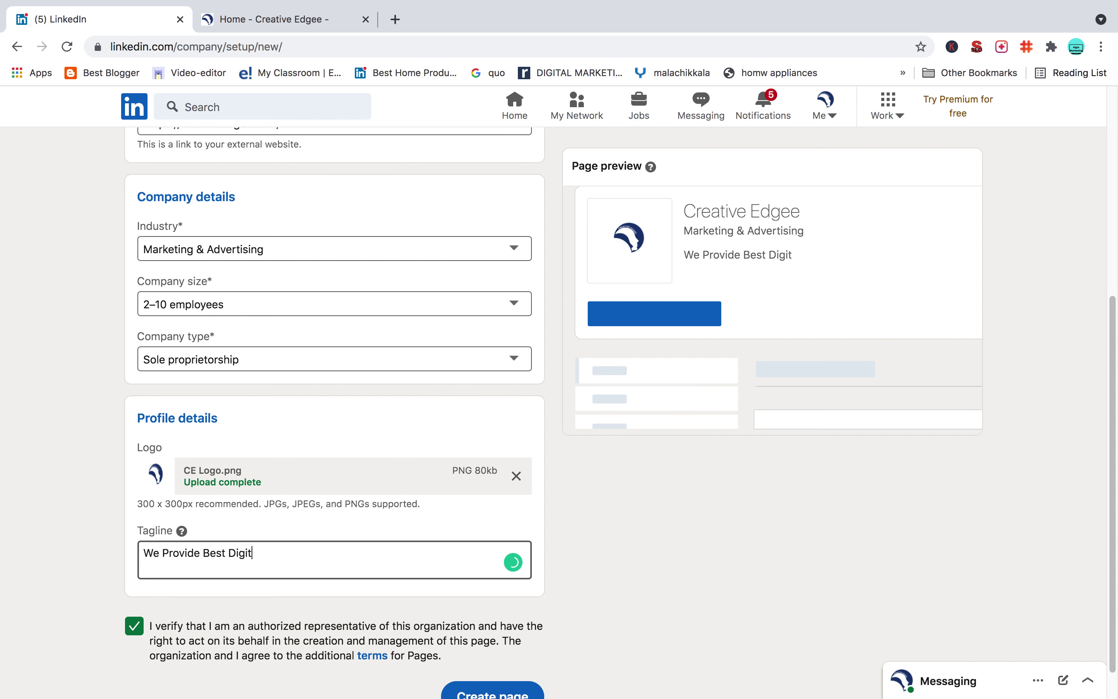
text(al Marketing Service)
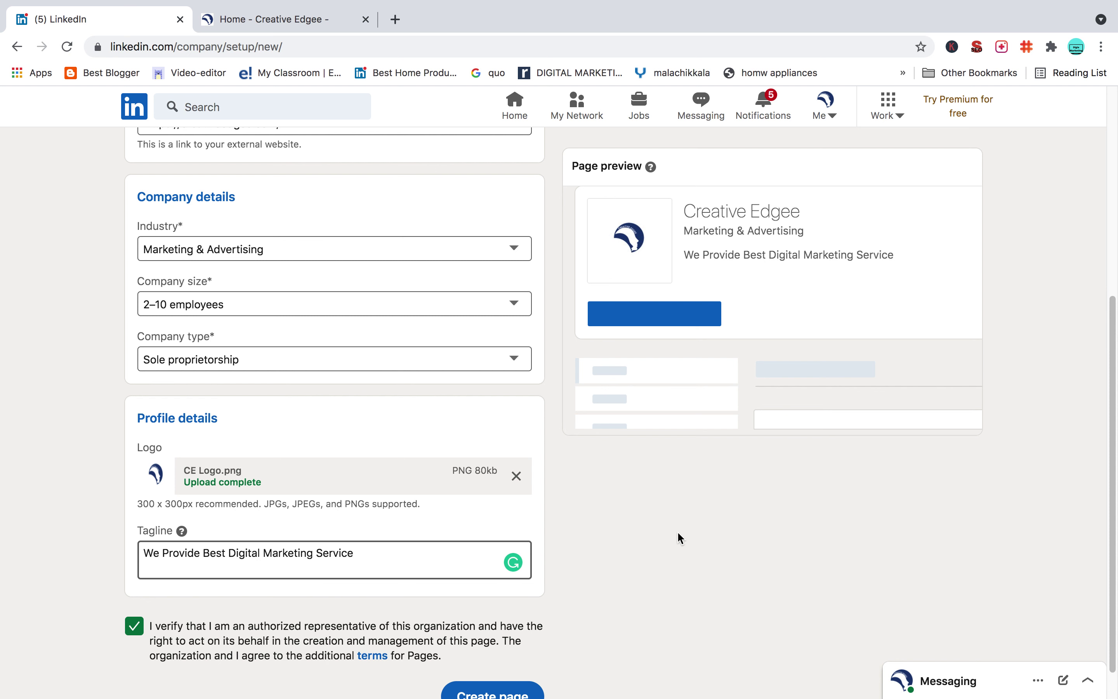
scroll(551, 528, down, 2)
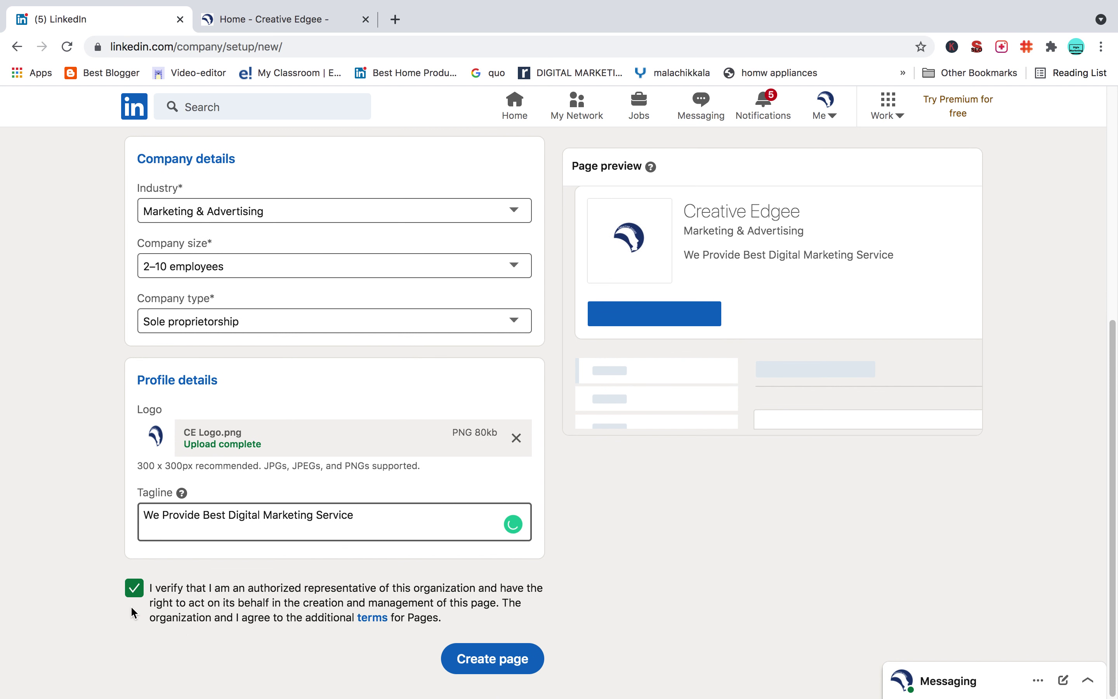
click(492, 661)
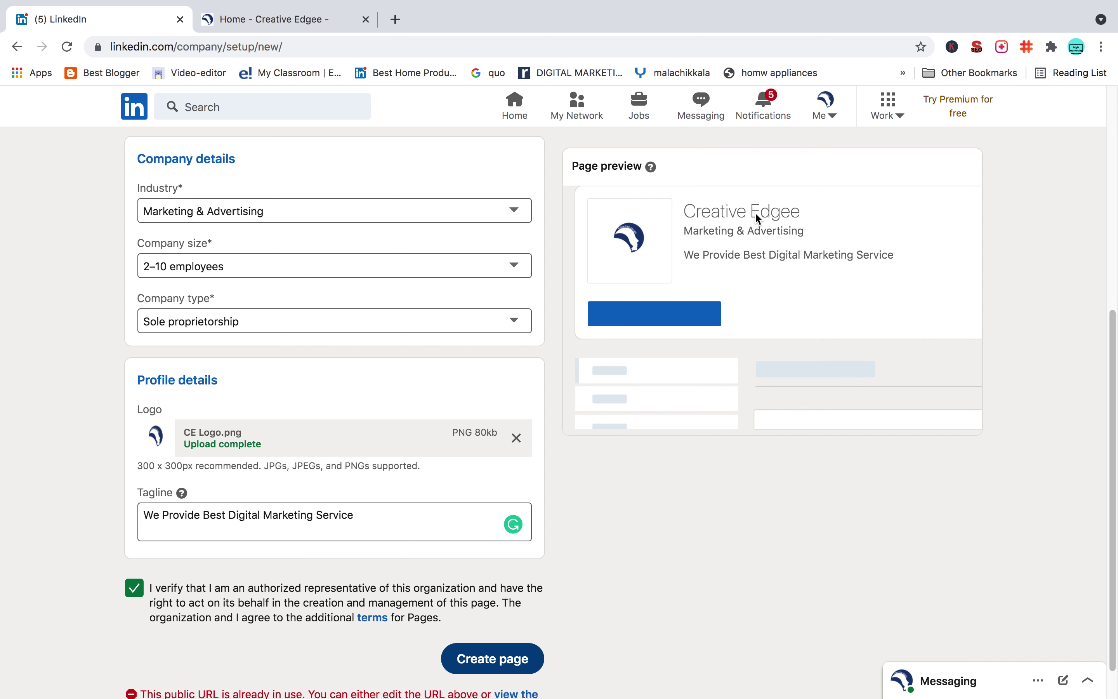
Review the page preview's name, industry and tagline, and check the submission message against the form entries.
drag(688, 204, 900, 257)
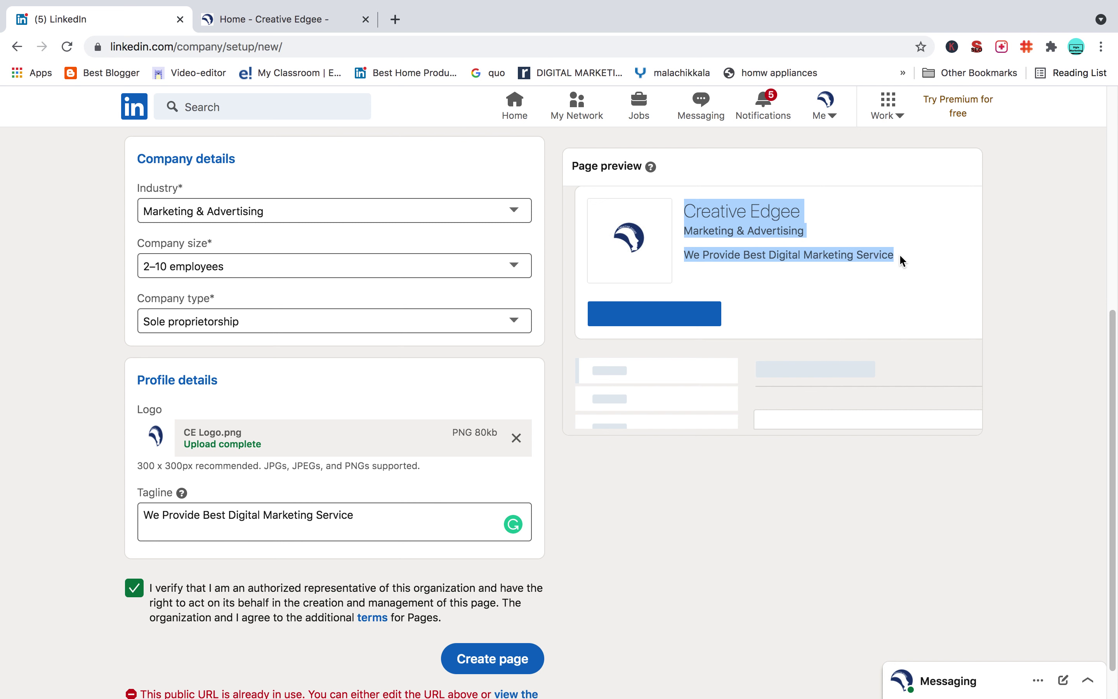
scroll(755, 489, down, 2)
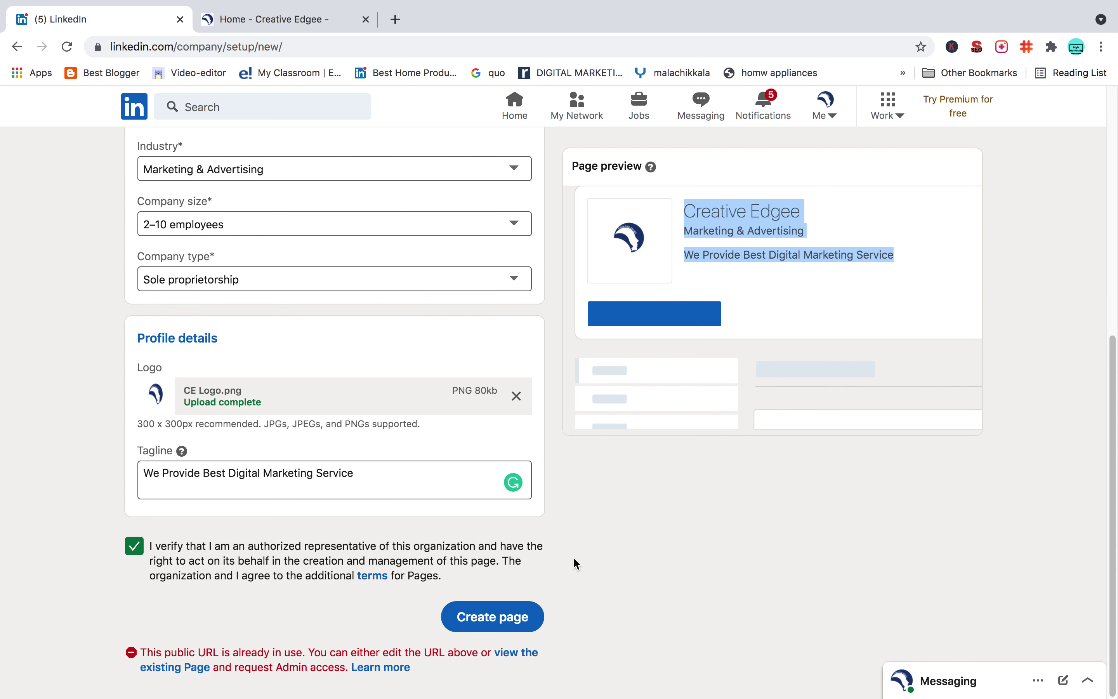
scroll(574, 560, up, 10)
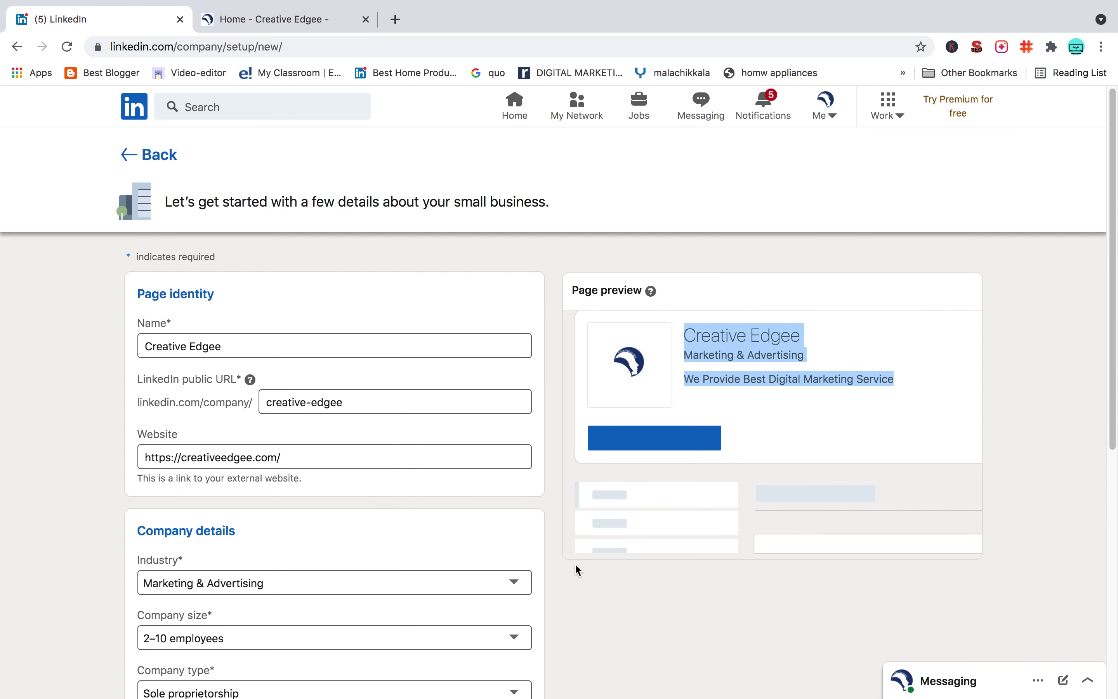
scroll(573, 564, down, 5)
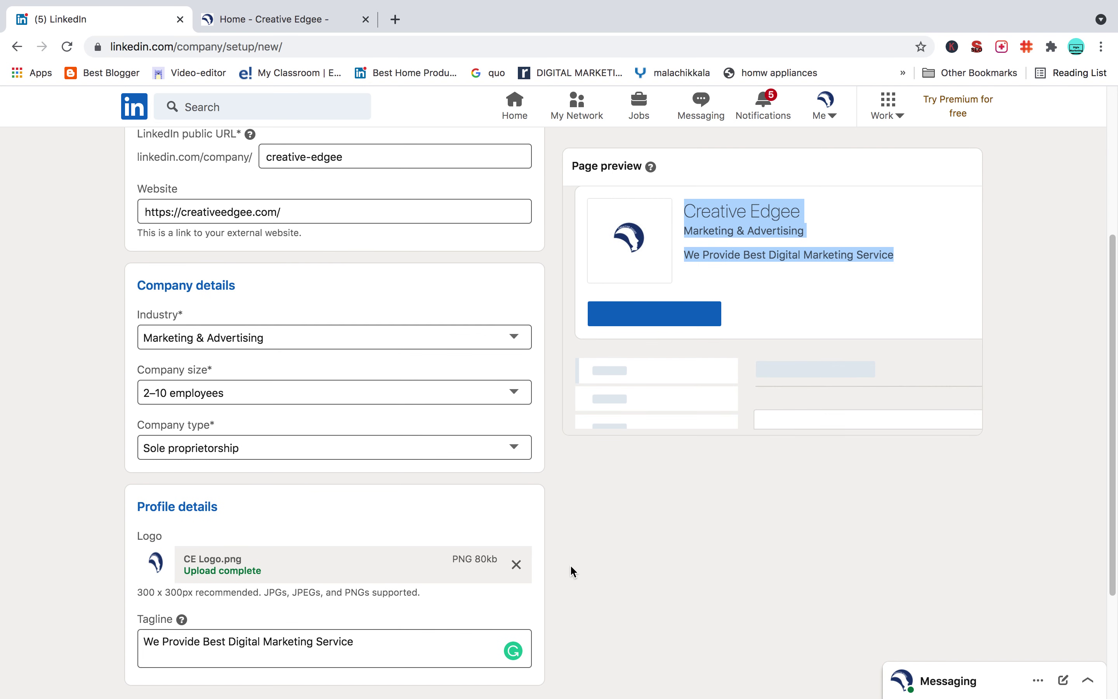
scroll(571, 566, down, 4)
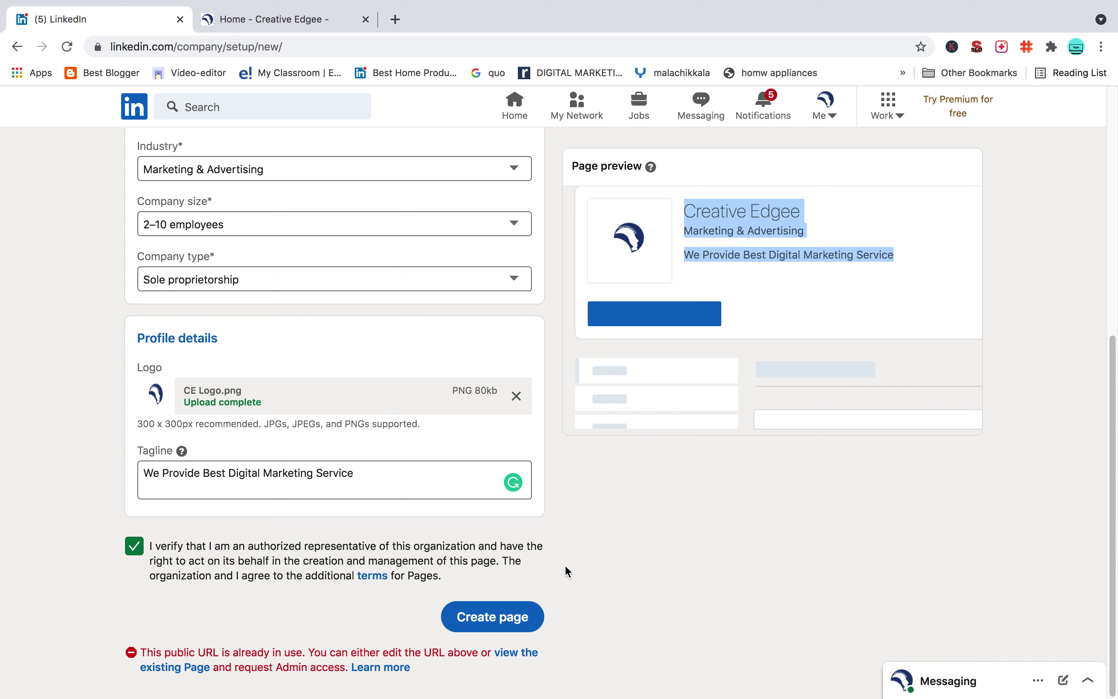
Change the LinkedIn public URL to "creative-edgeemadurai" and submit the page for creation again.
scroll(568, 573, up, 9)
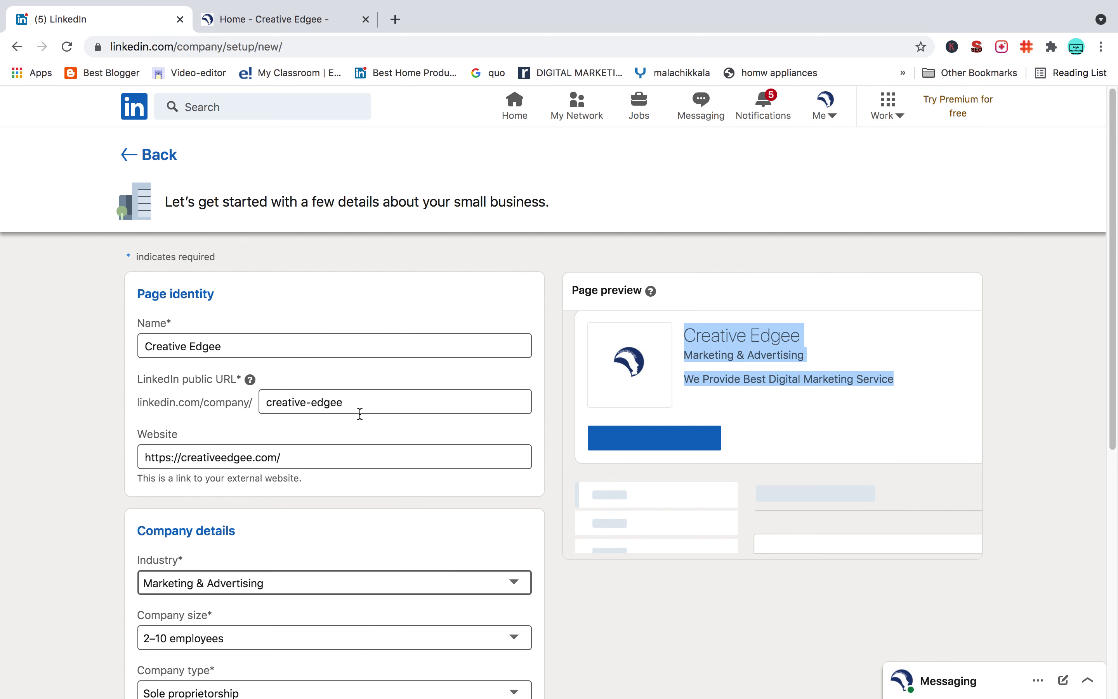
click(375, 403)
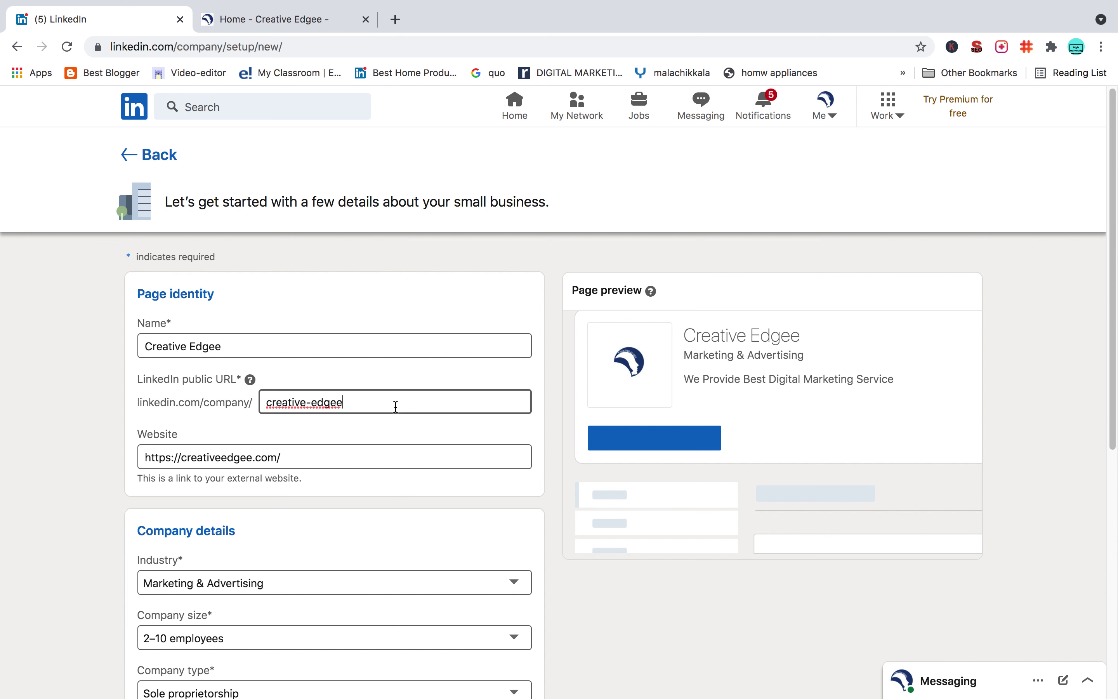
text(-)
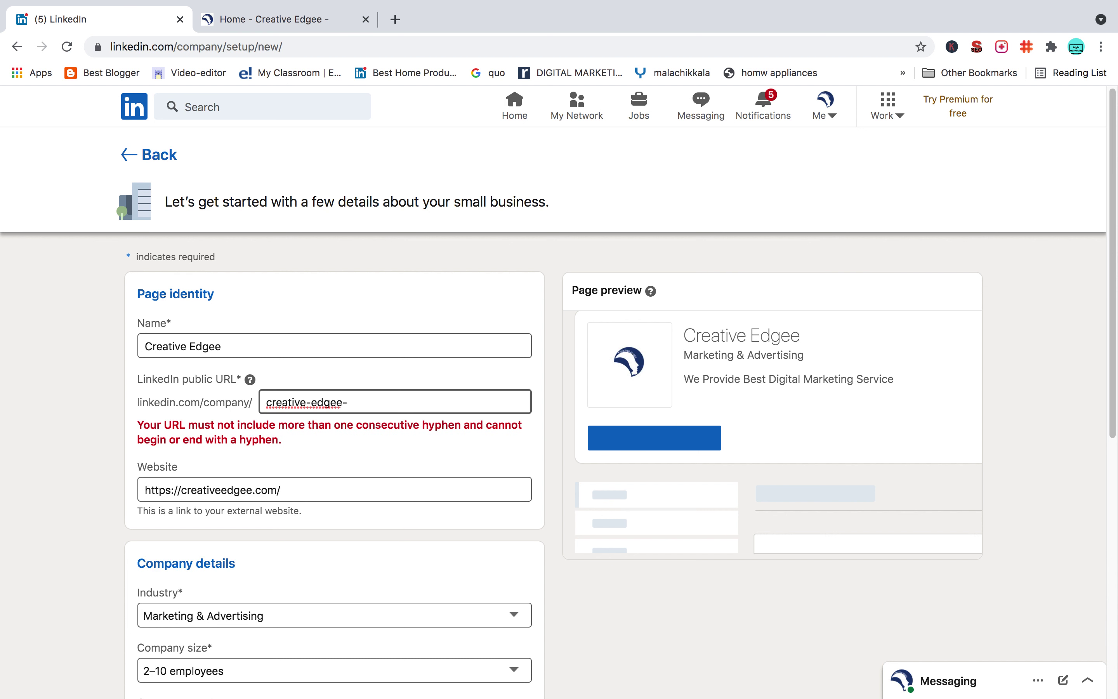
key(BackSpace)
text(madurai)
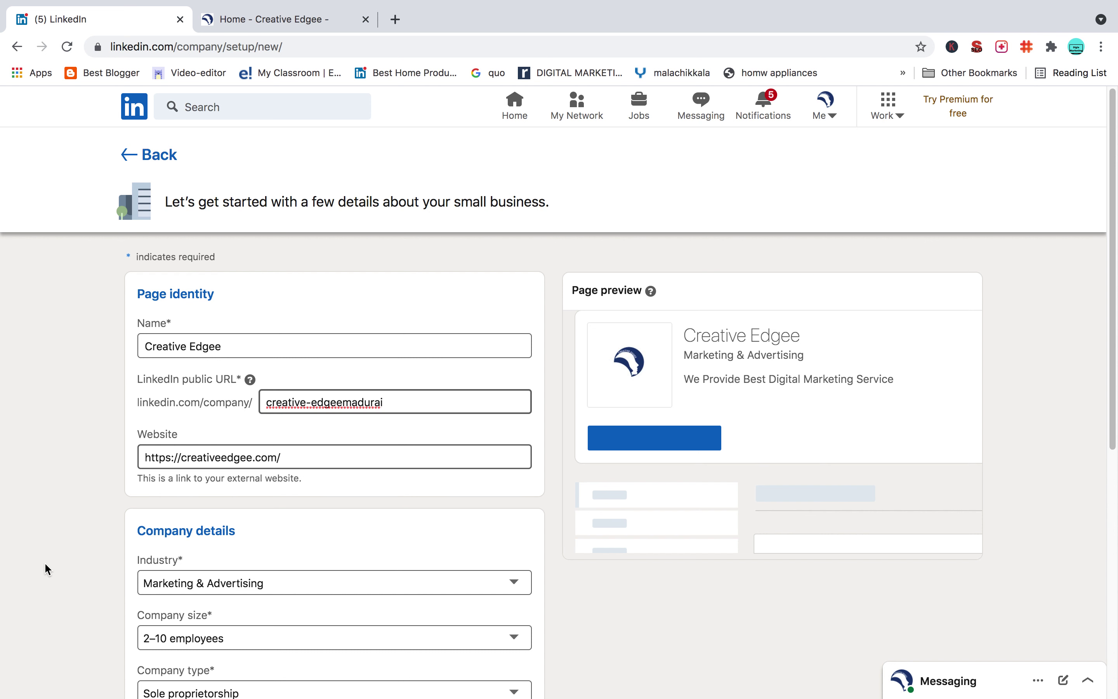
scroll(51, 561, down, 10)
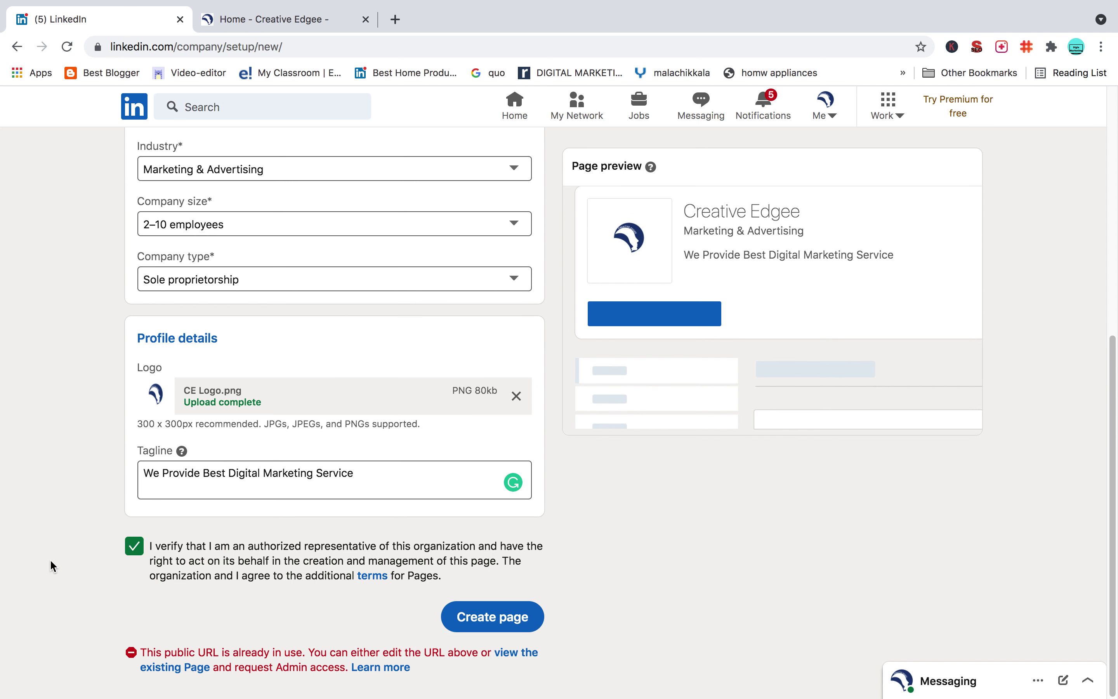
click(496, 625)
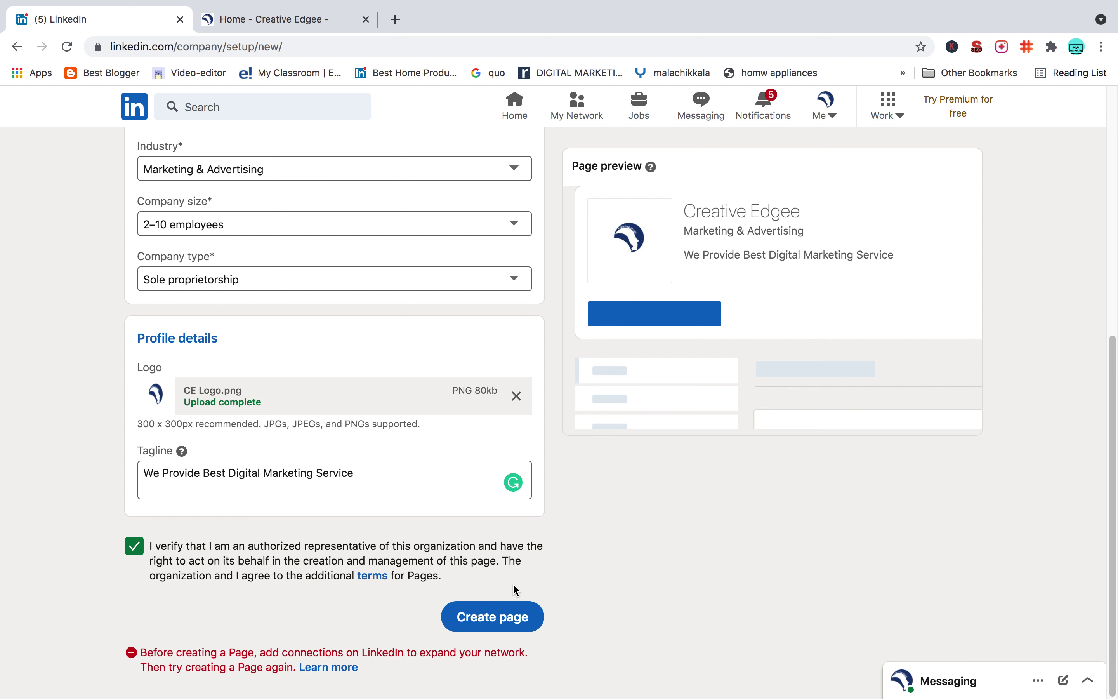
Read the notice beneath the form about creating the page and look over the entered details.
drag(143, 651, 513, 656)
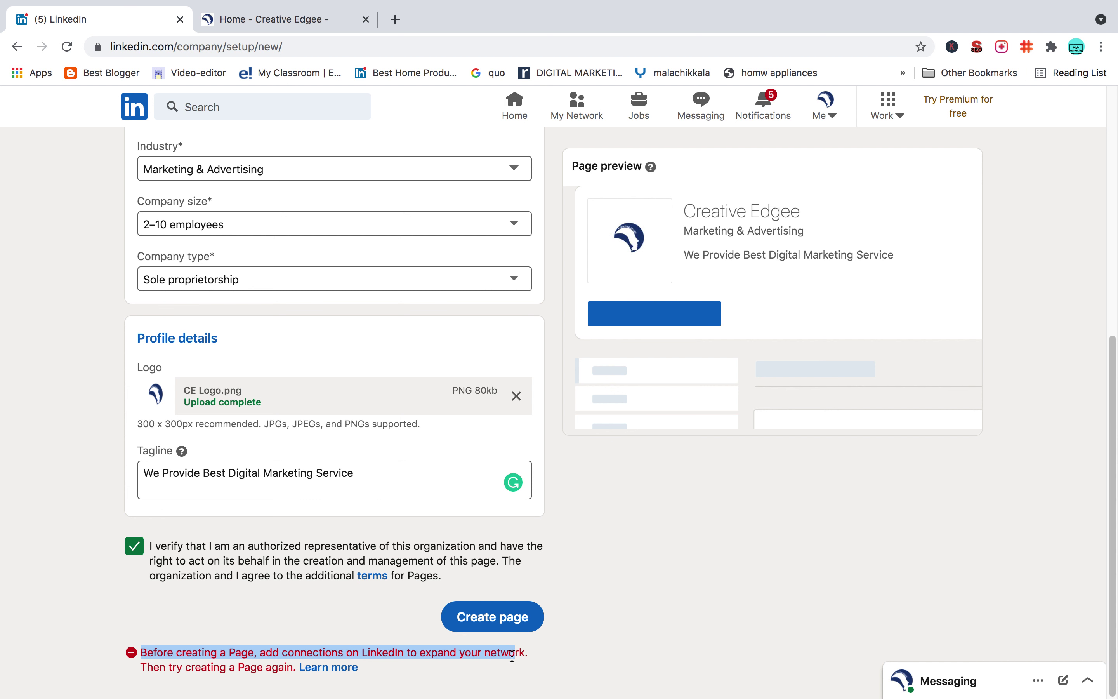
drag(137, 663, 286, 658)
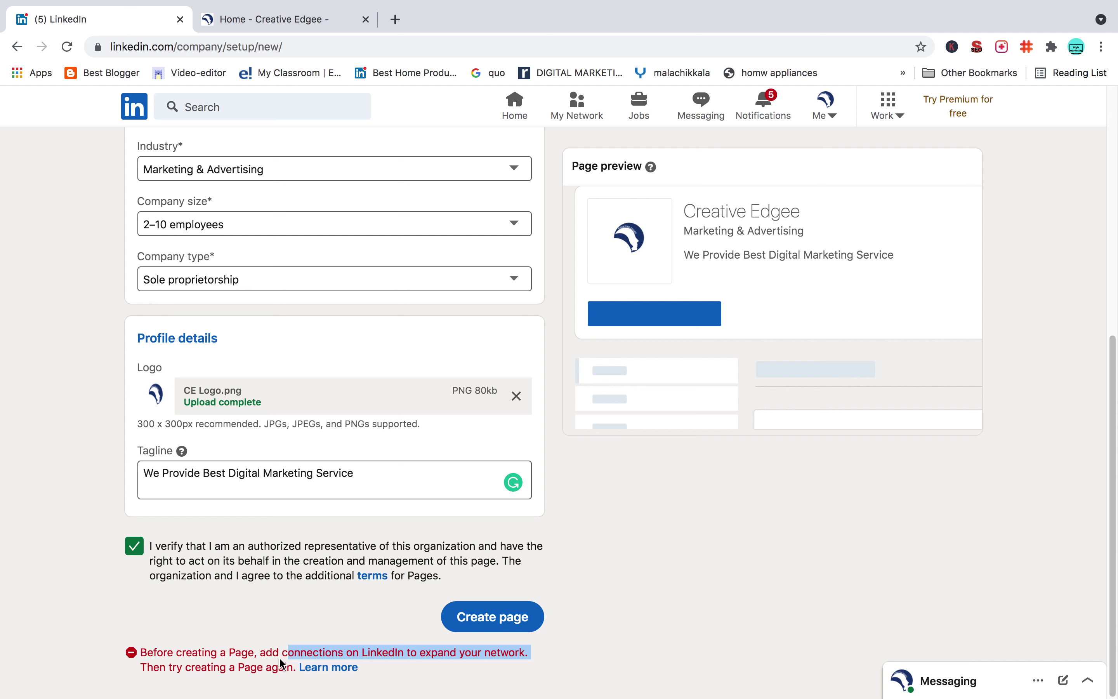
click(154, 652)
drag(154, 653, 291, 662)
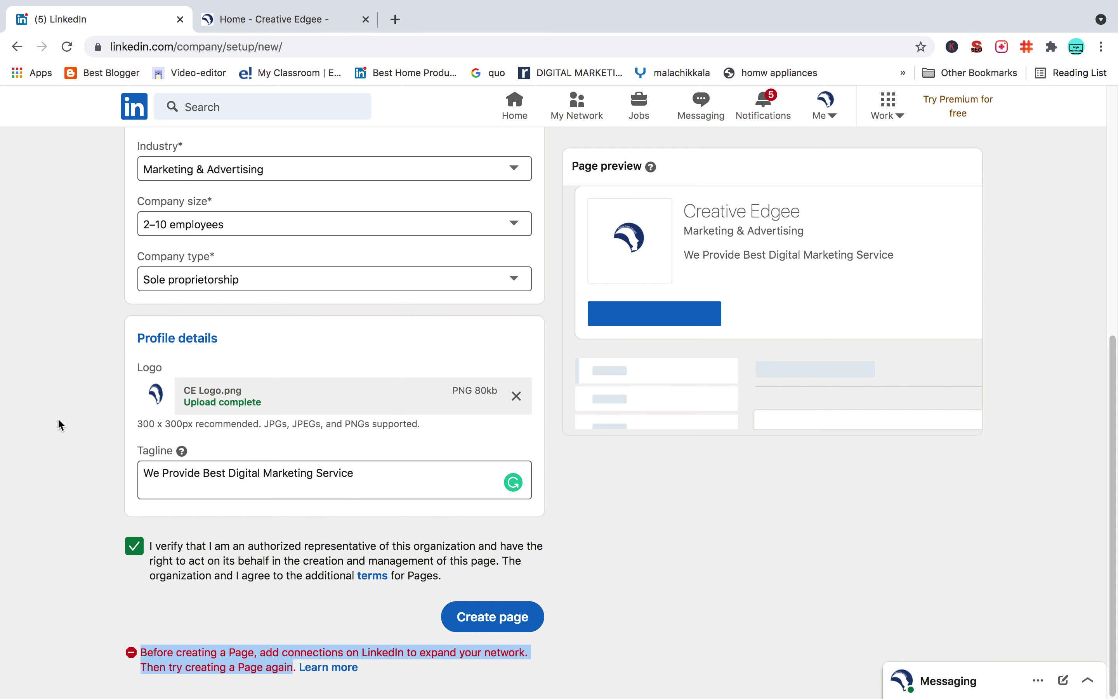
scroll(65, 446, up, 1)
scroll(64, 446, up, 10)
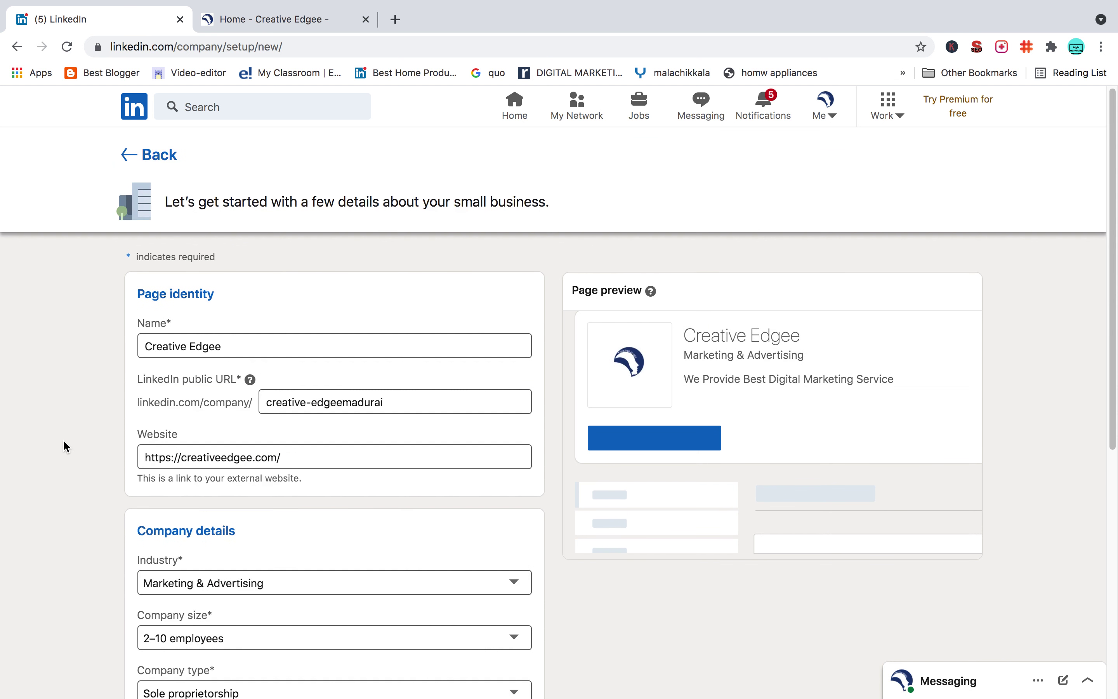
scroll(64, 436, down, 10)
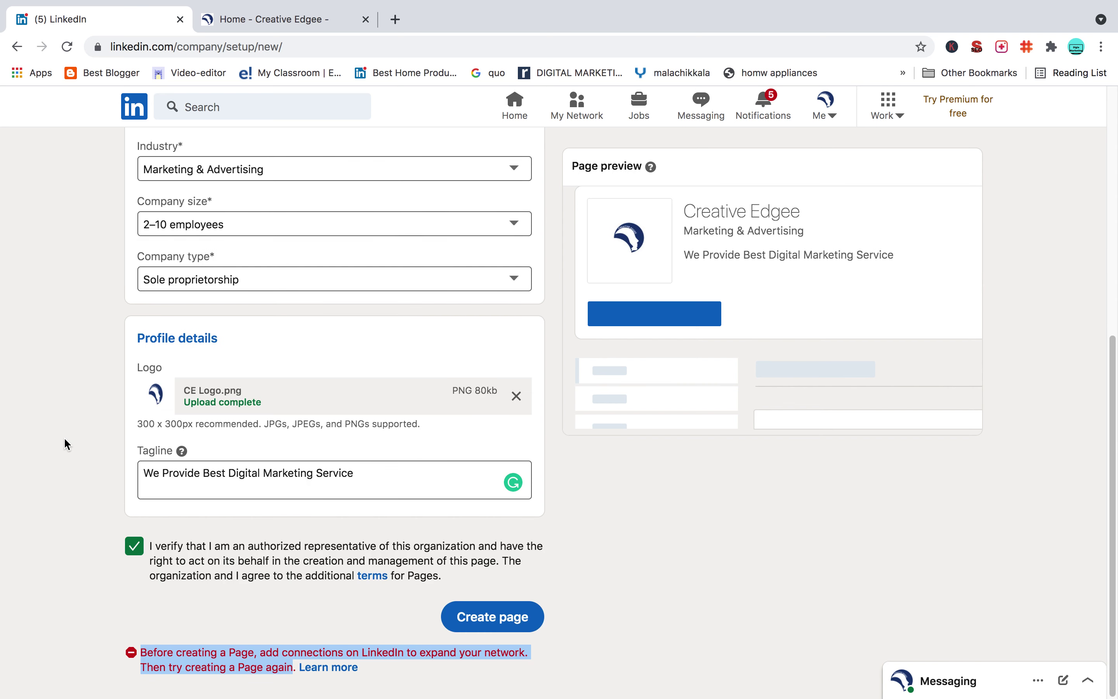
triple_click(160, 662)
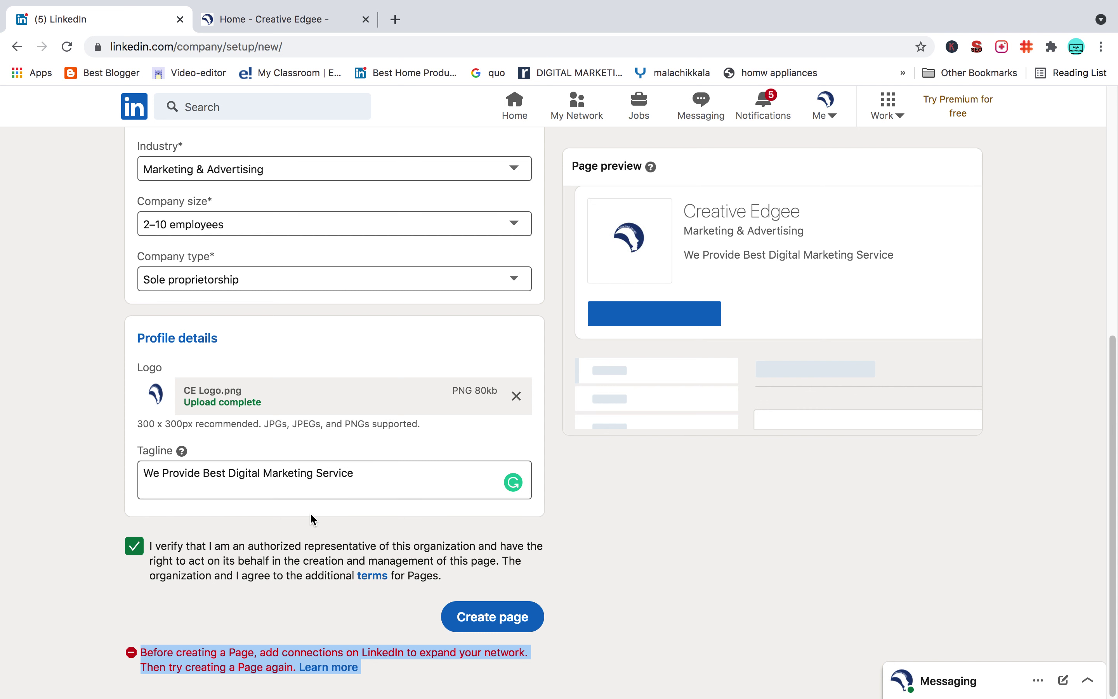
scroll(11, 470, up, 10)
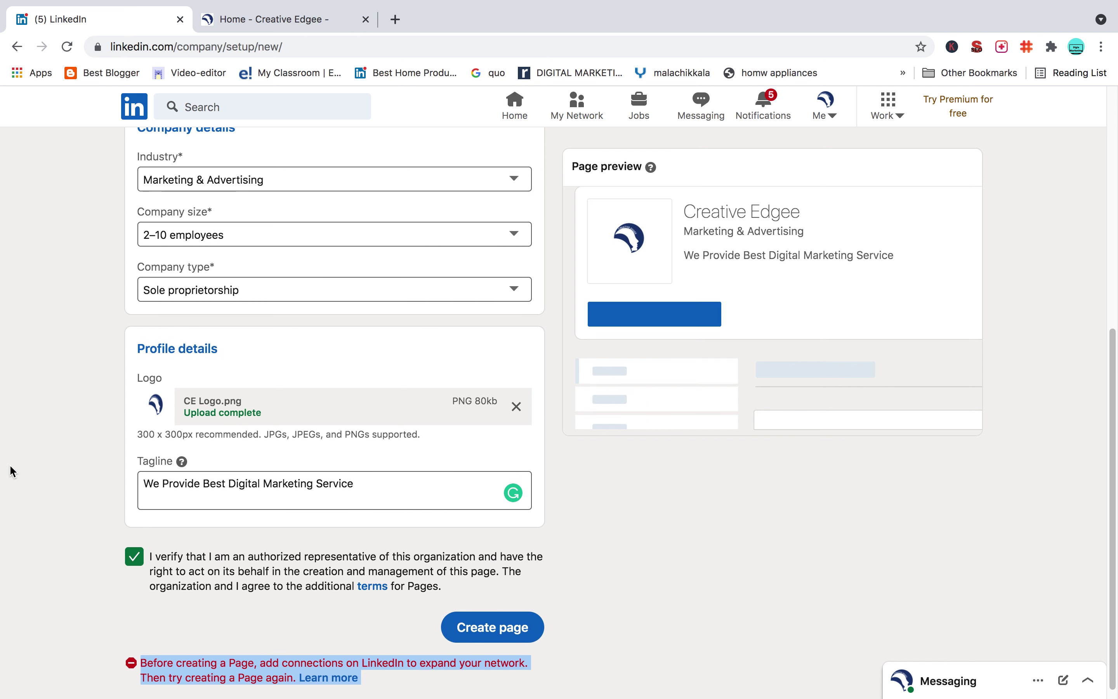